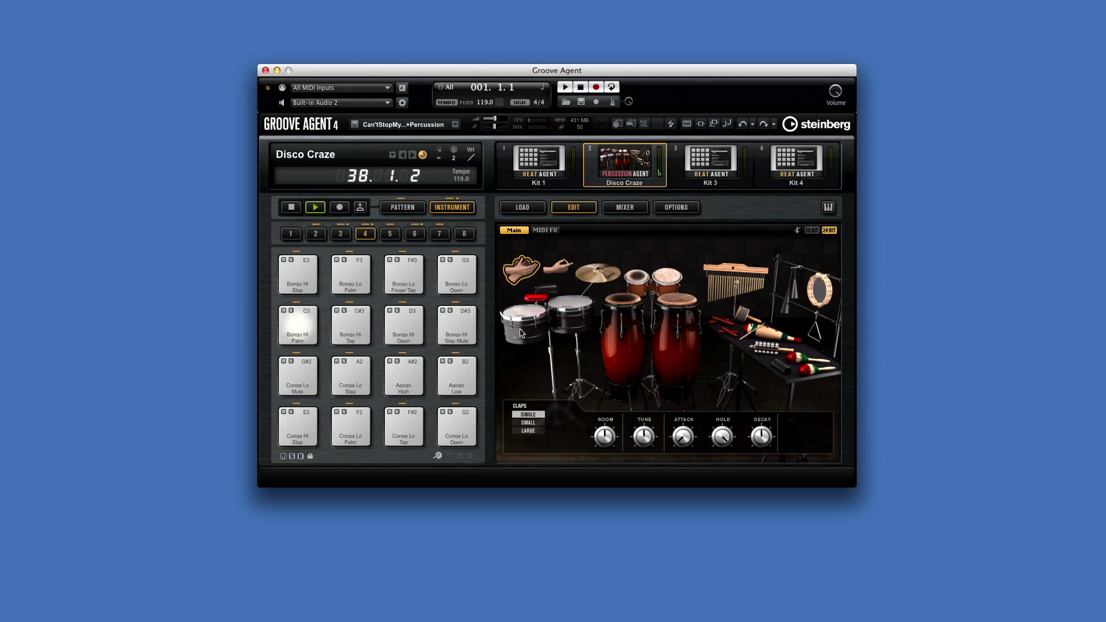
- Deselect the kit instrument while the Disco Craze pattern keeps playing
click(521, 370)
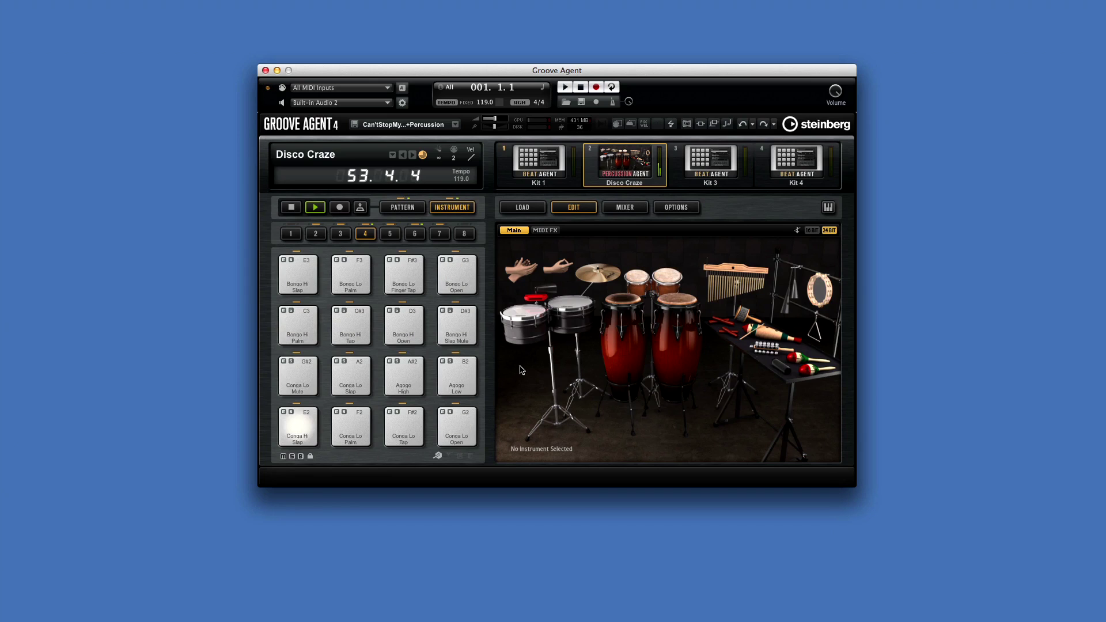
- Stop the pattern and audition the Bongo Lo Open and Conga Hi Slap sounds
click(294, 208)
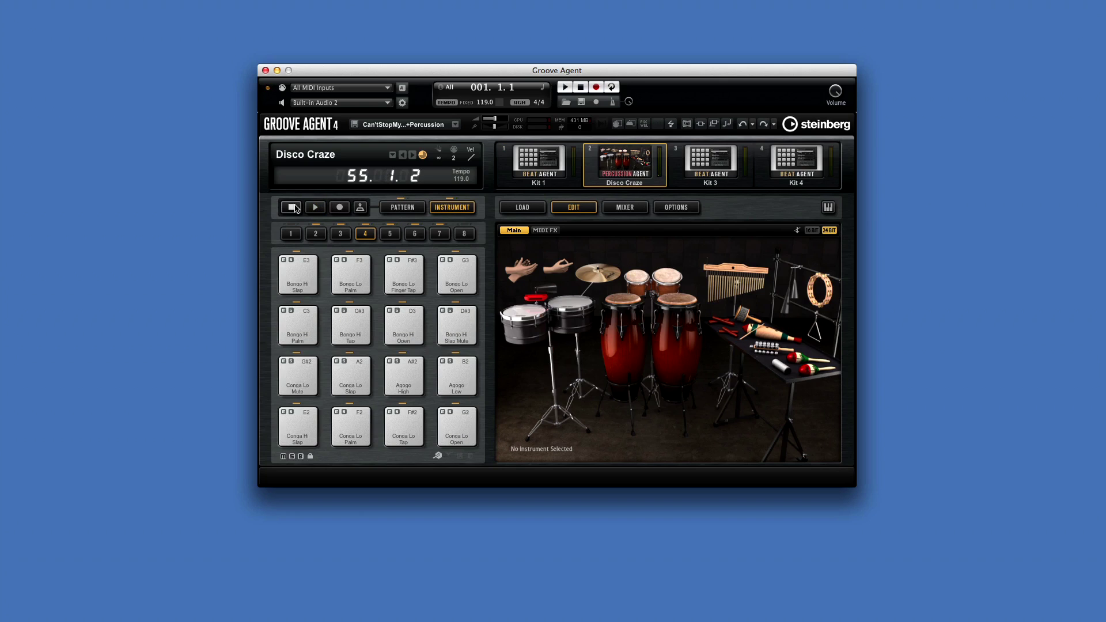
click(470, 283)
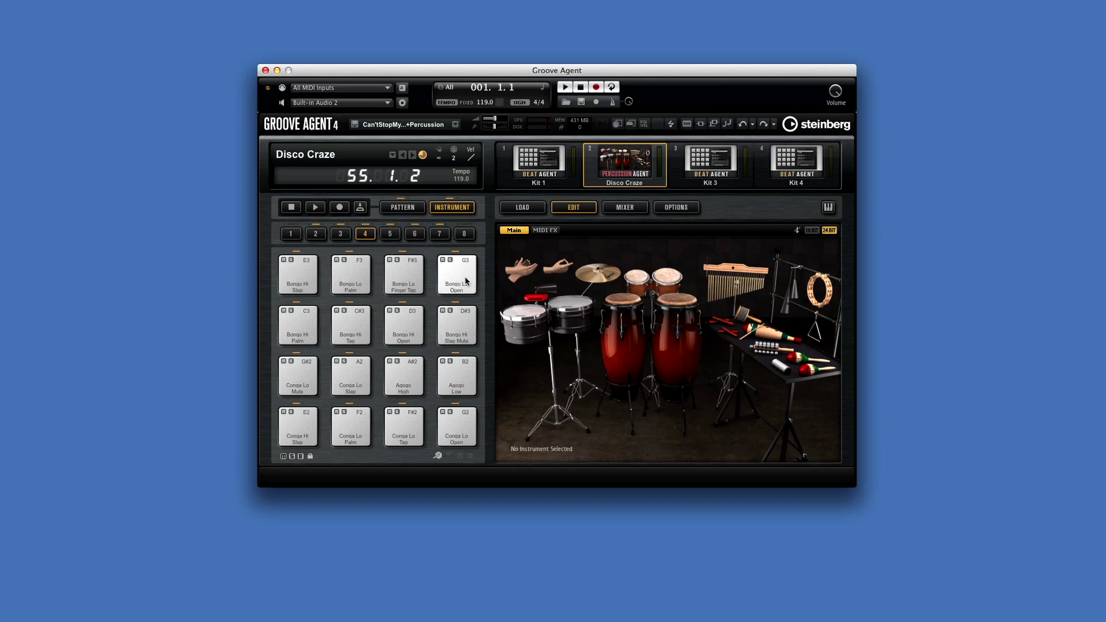
click(467, 281)
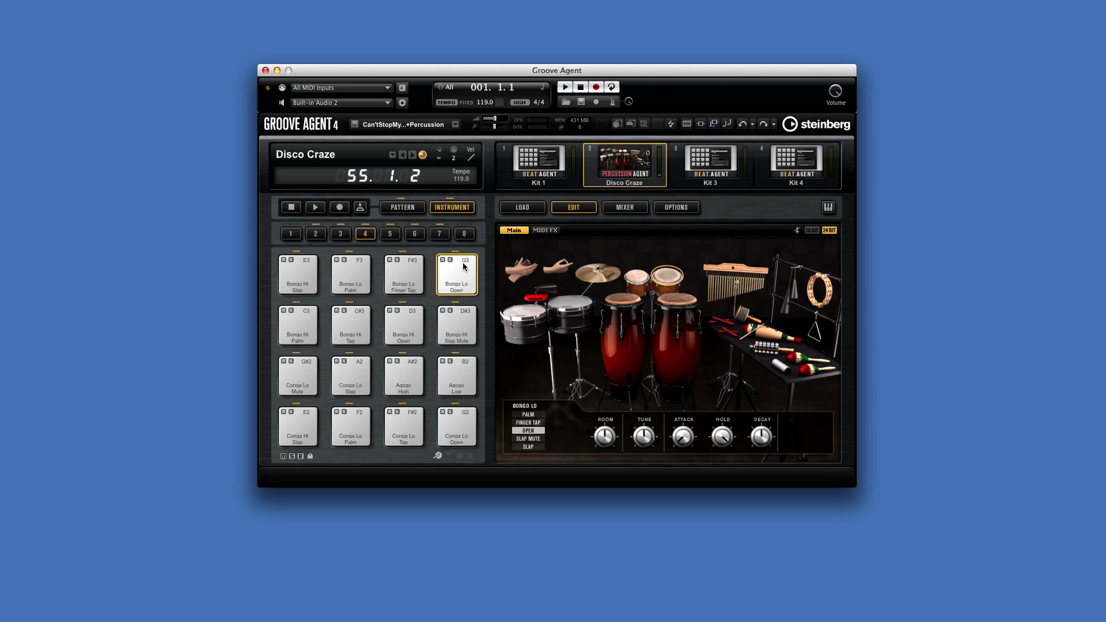
click(304, 425)
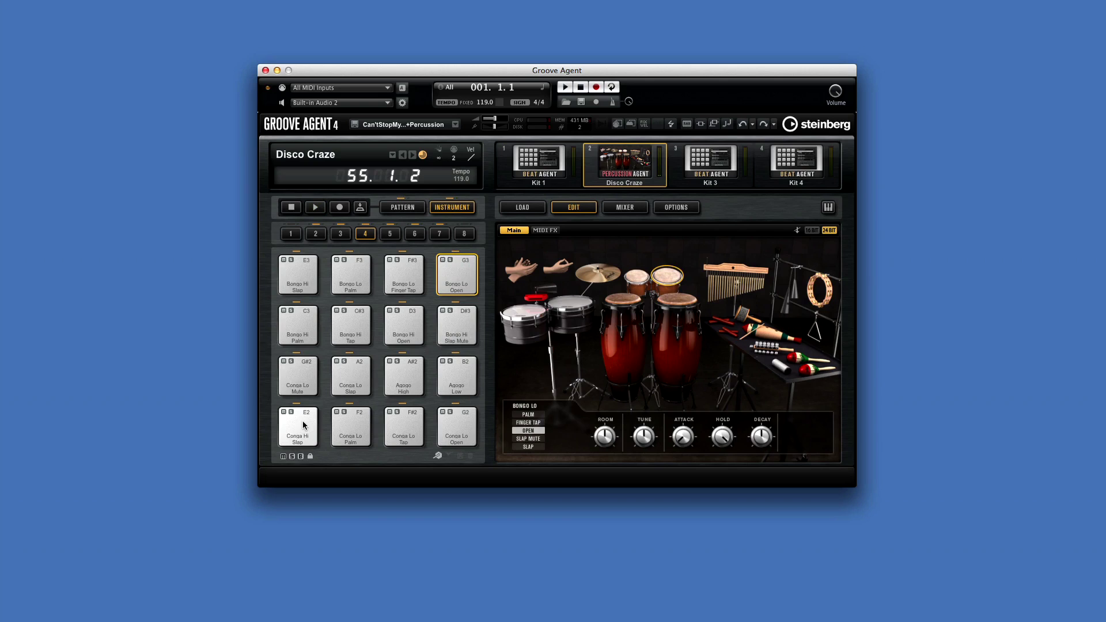
- Select the woodblock, low timbale and cowbell, choosing the cowbell's TIP articulation
mouse_move(557, 268)
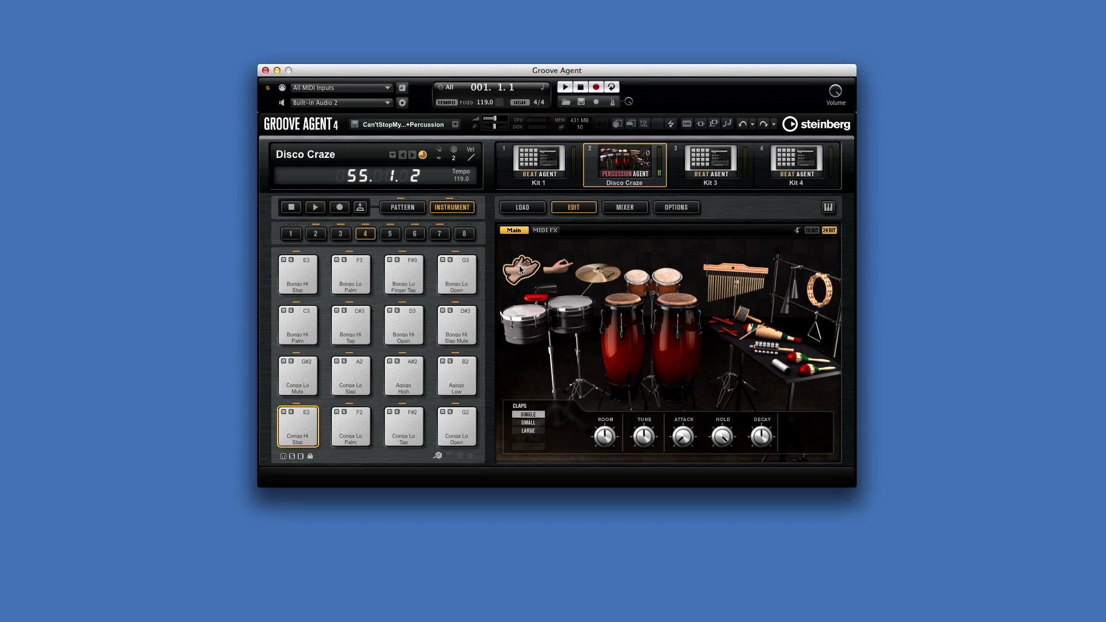
click(536, 295)
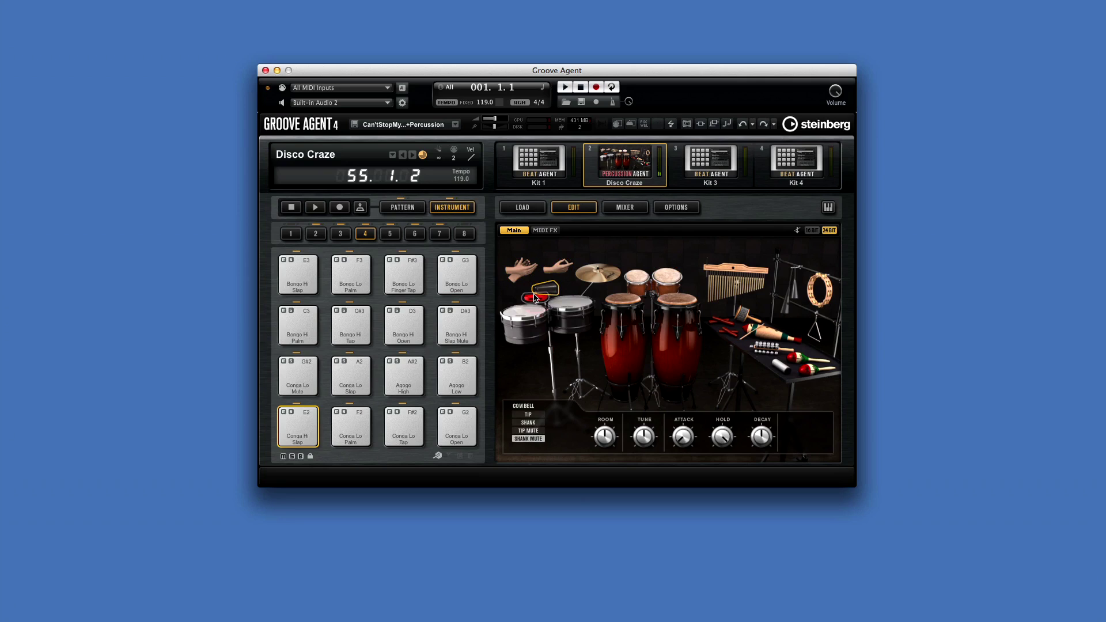
click(579, 310)
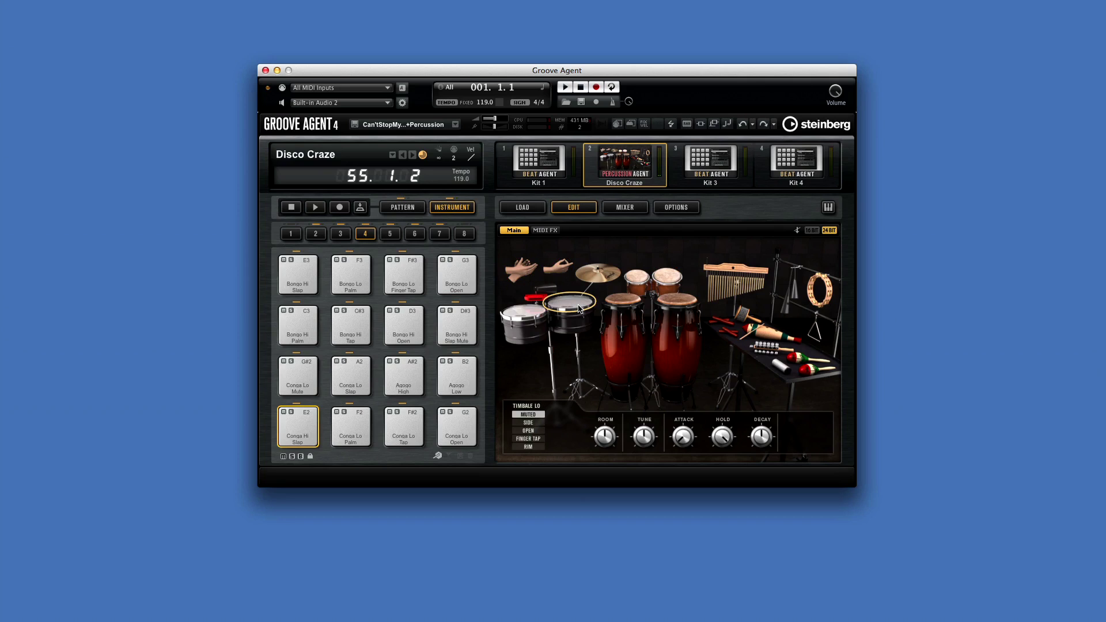
click(547, 289)
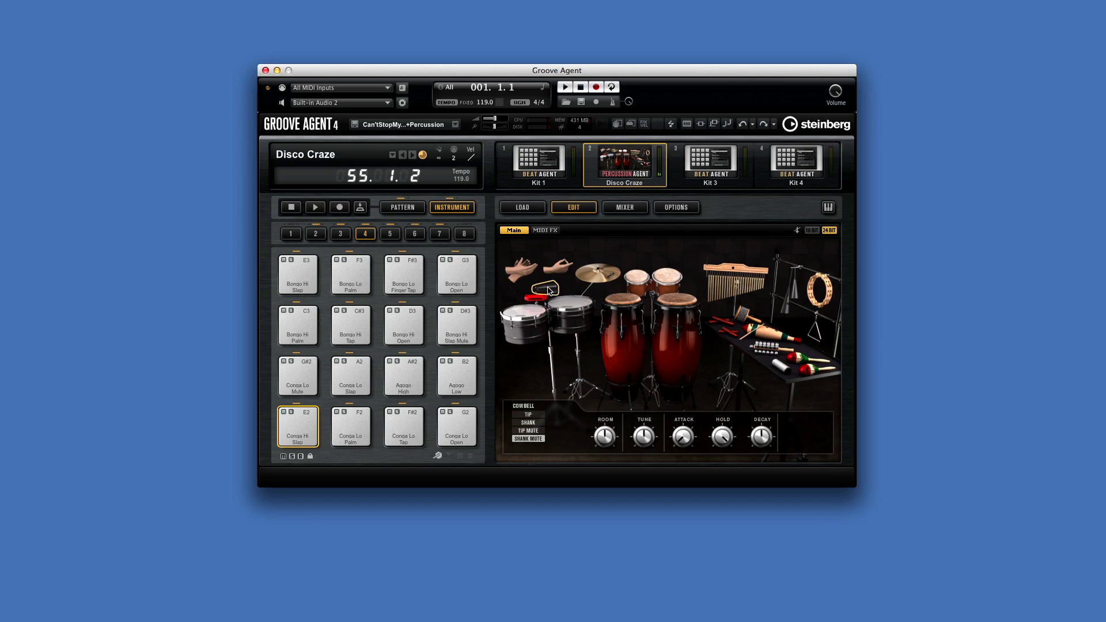
click(529, 414)
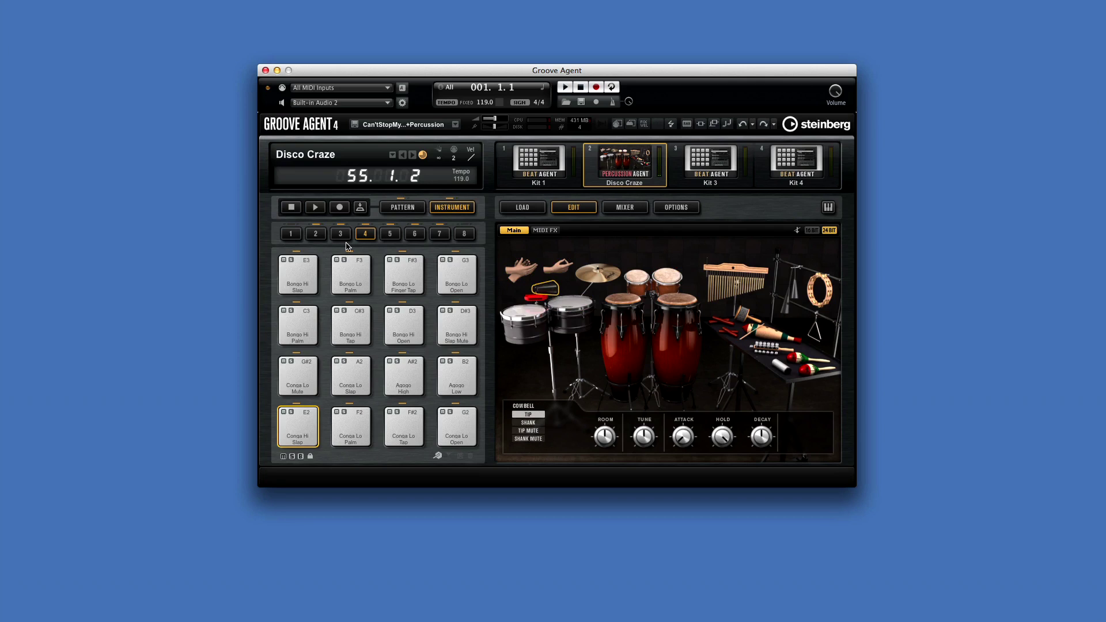
- Play the Cowbell Tip, Shank, Tip Mute and Shank Mute pads
click(315, 233)
click(298, 274)
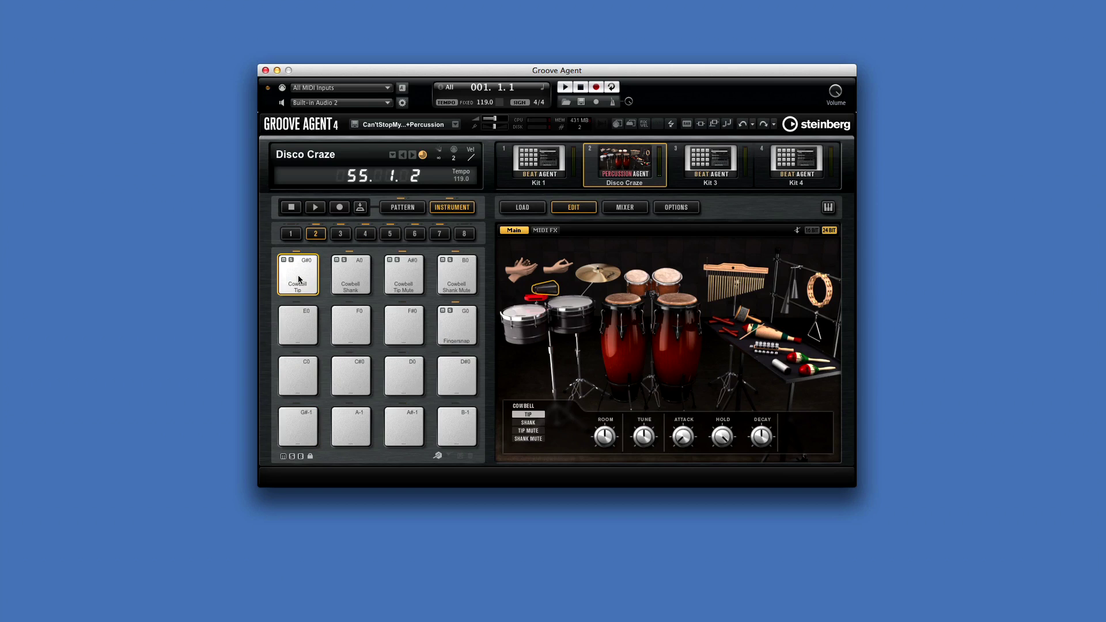
click(348, 276)
click(404, 274)
click(456, 275)
- Back on the bongo and conga pads, audition Conga Lo Palm and Conga Hi Slap repeatedly
click(365, 233)
click(356, 428)
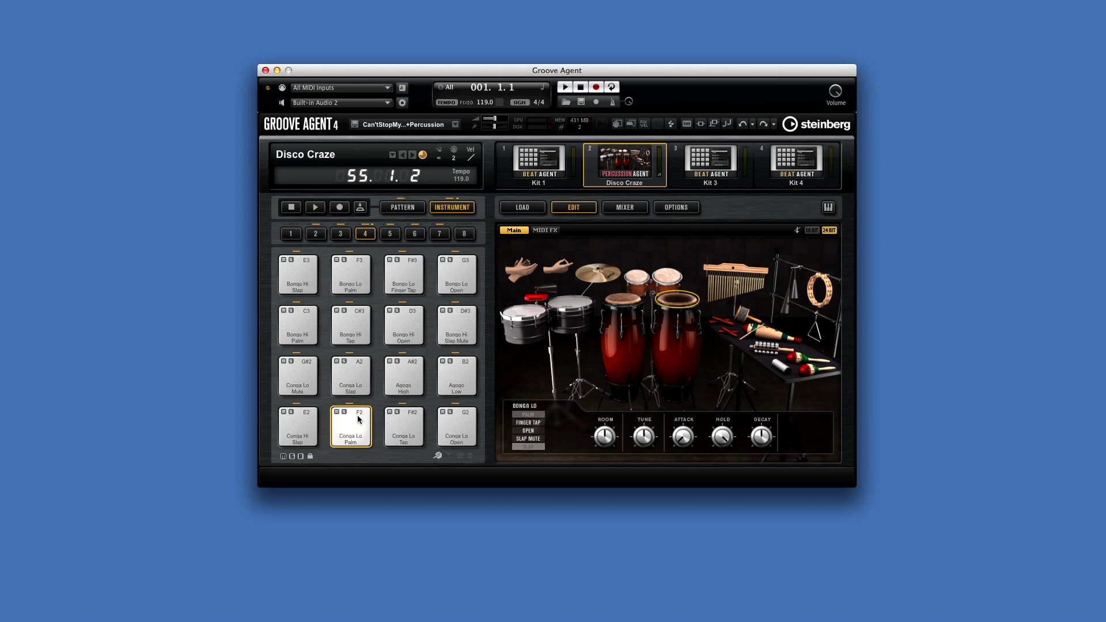
click(359, 416)
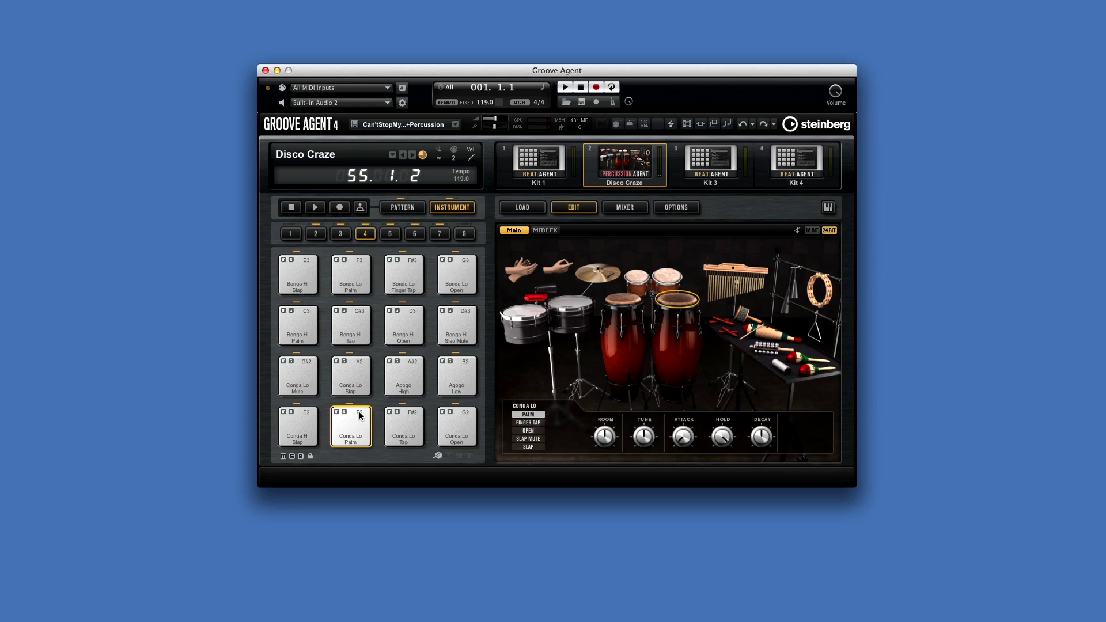
click(355, 414)
click(353, 412)
click(300, 416)
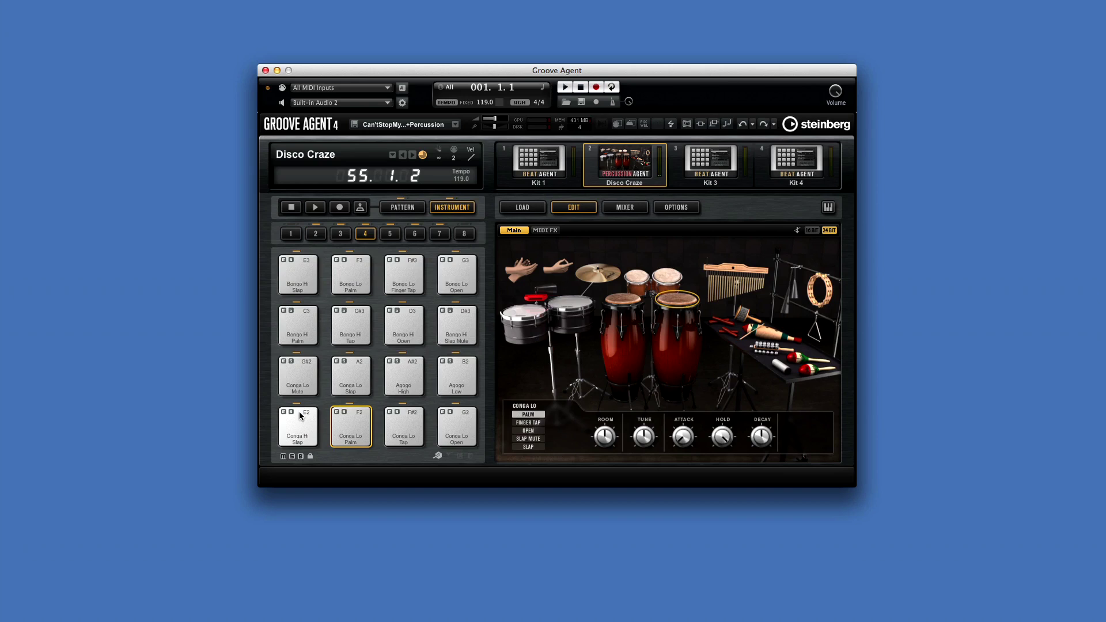
click(301, 416)
click(300, 416)
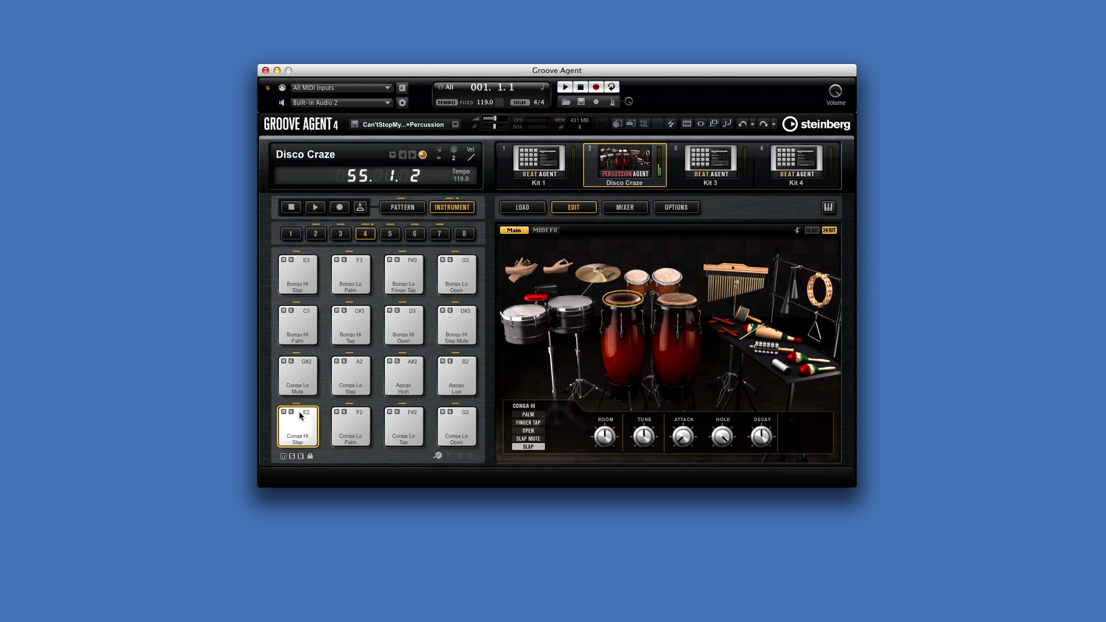
- Audition the Conga Lo Tap and Conga Lo Open sounds
click(388, 418)
click(403, 420)
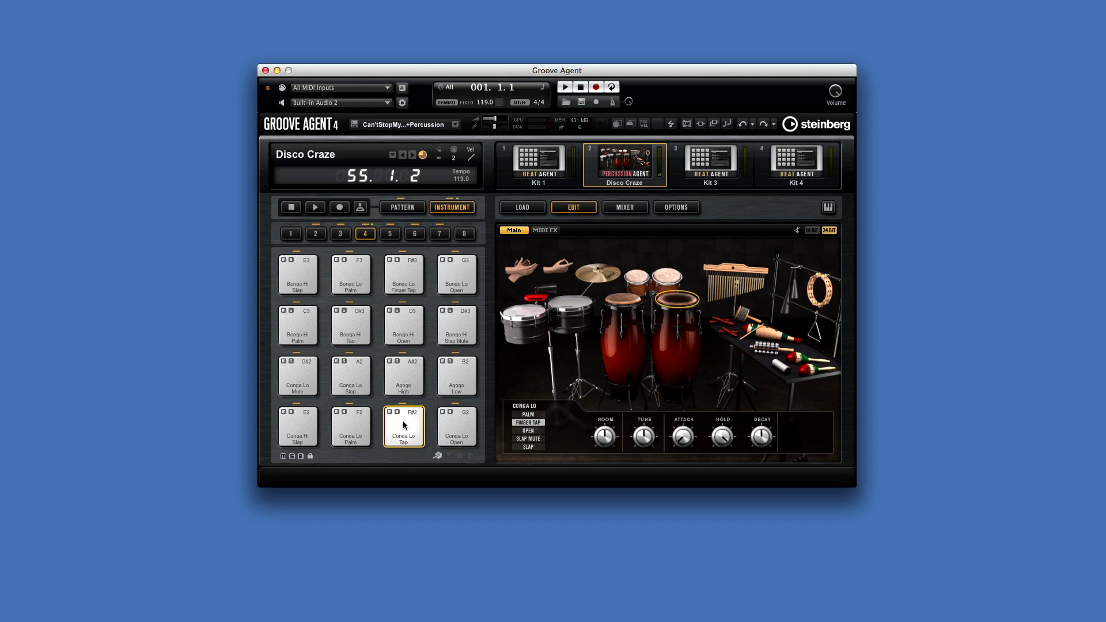
click(455, 419)
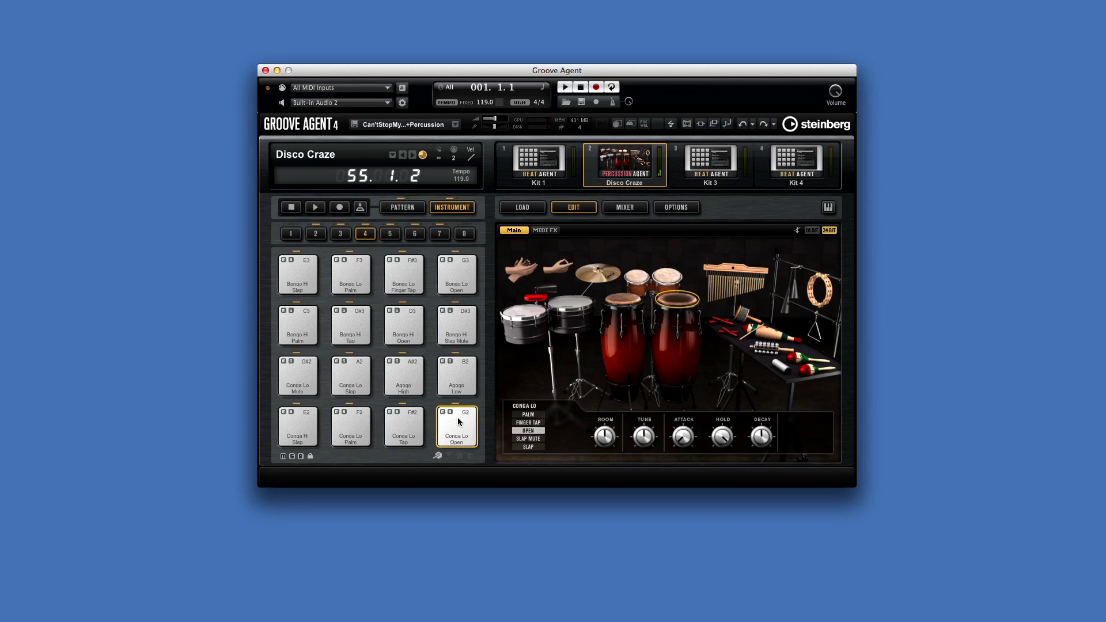
click(458, 421)
click(458, 419)
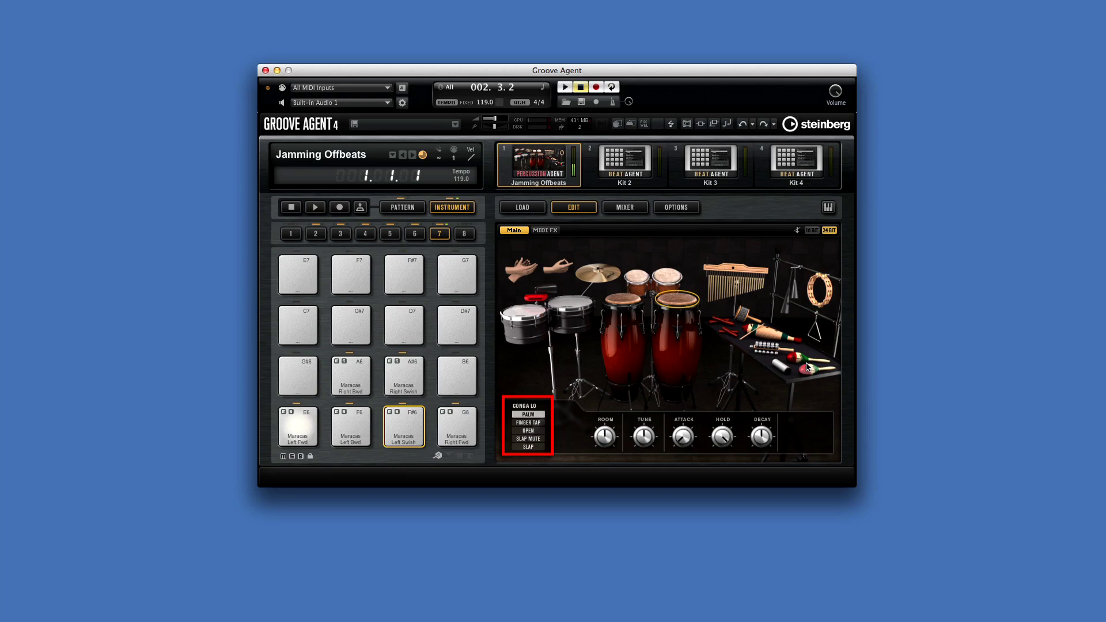
- Play the left maracas FORWARD, BACKWARD and SWISH articulations
click(295, 425)
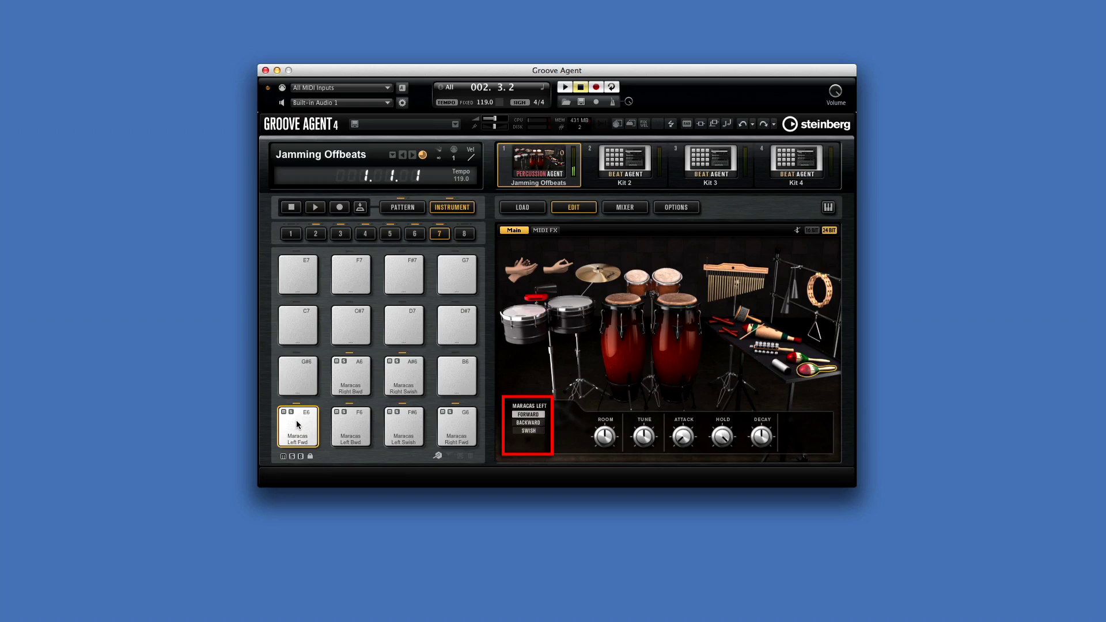
click(367, 431)
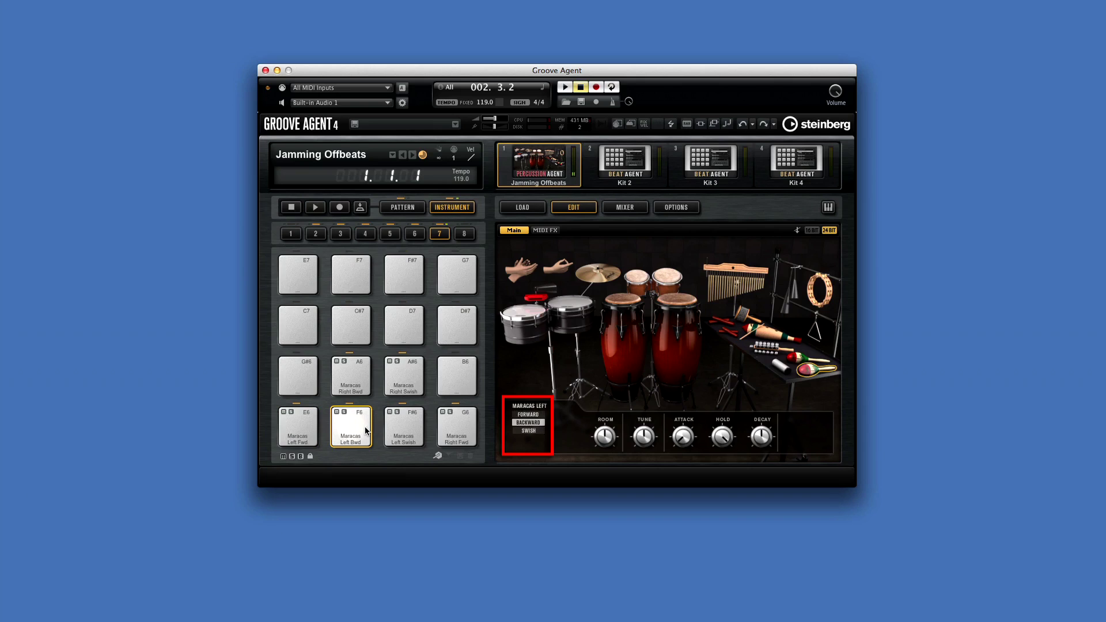
click(402, 421)
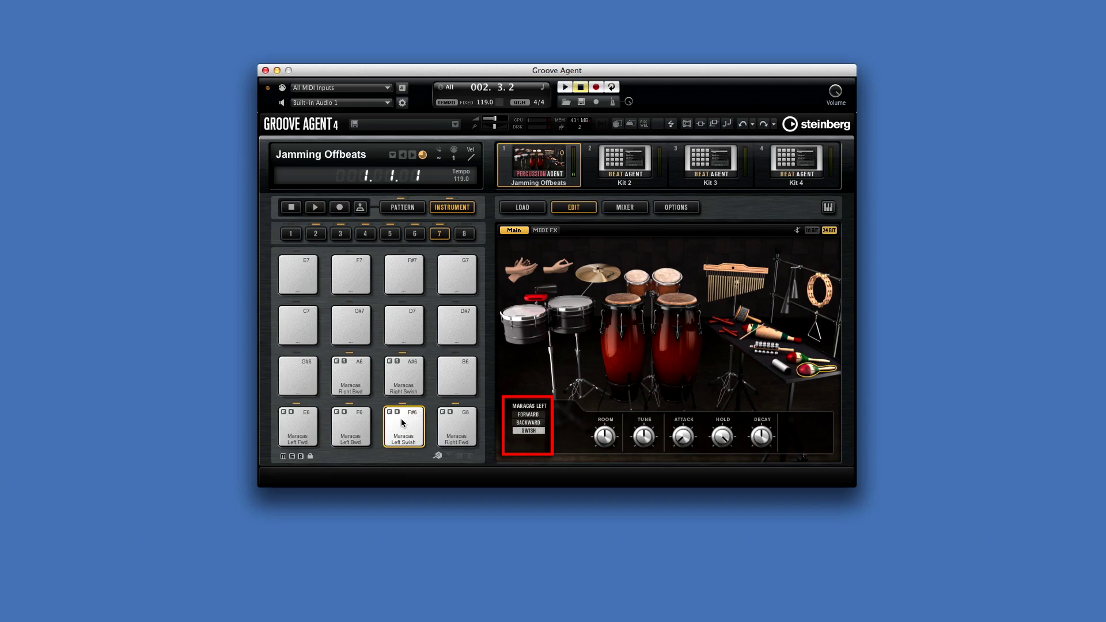
click(357, 423)
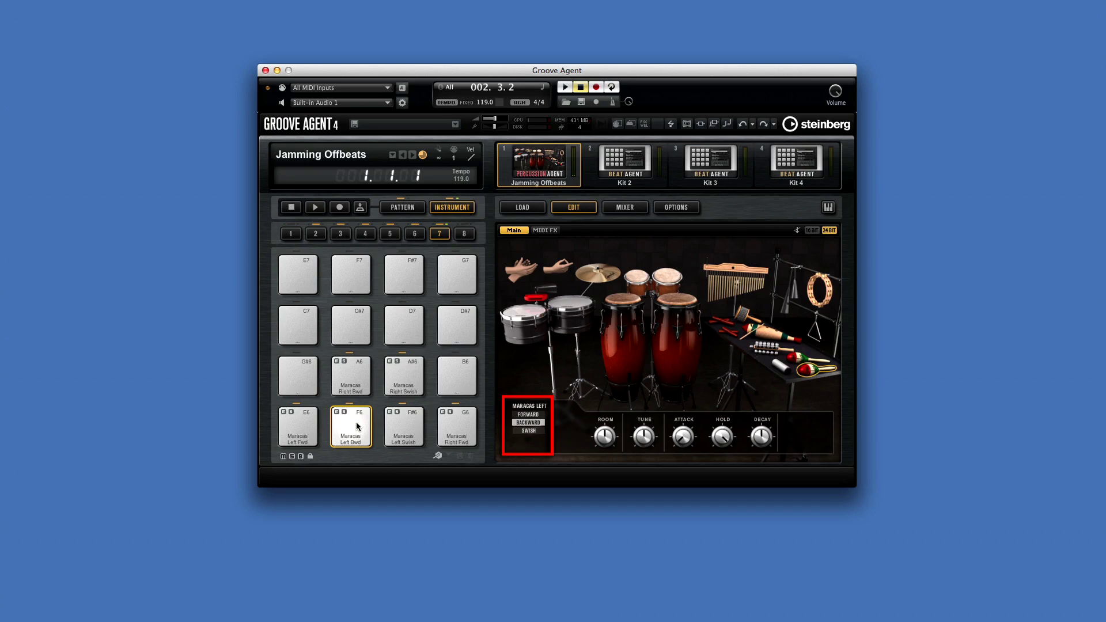
click(314, 424)
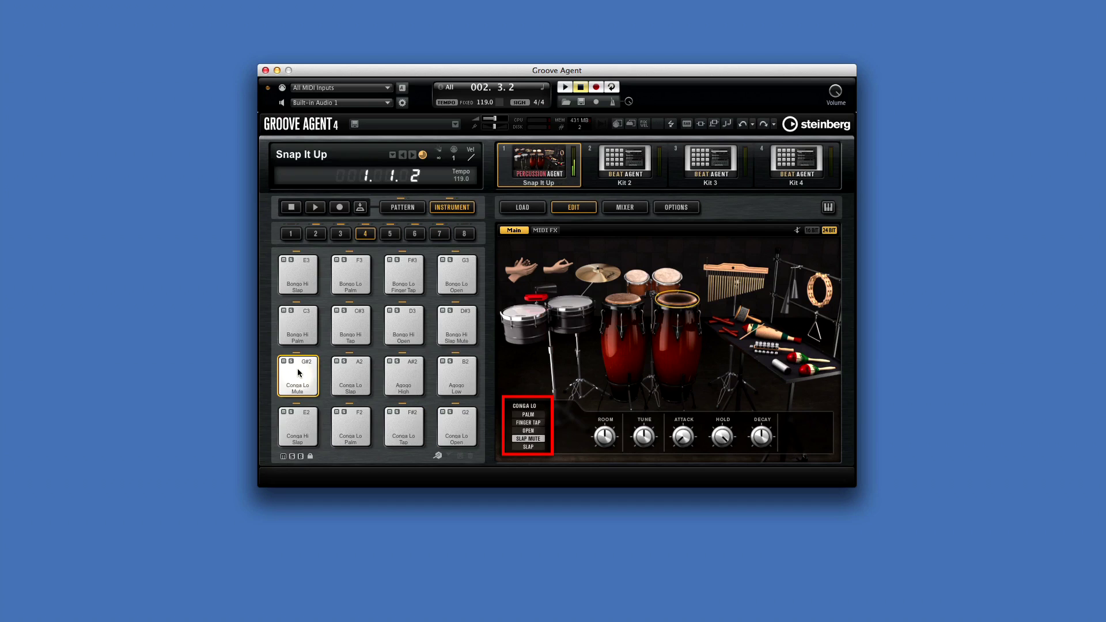
- Audition the Conga Lo Slap, Palm, Tap, Open and Mute sounds
click(350, 374)
click(349, 416)
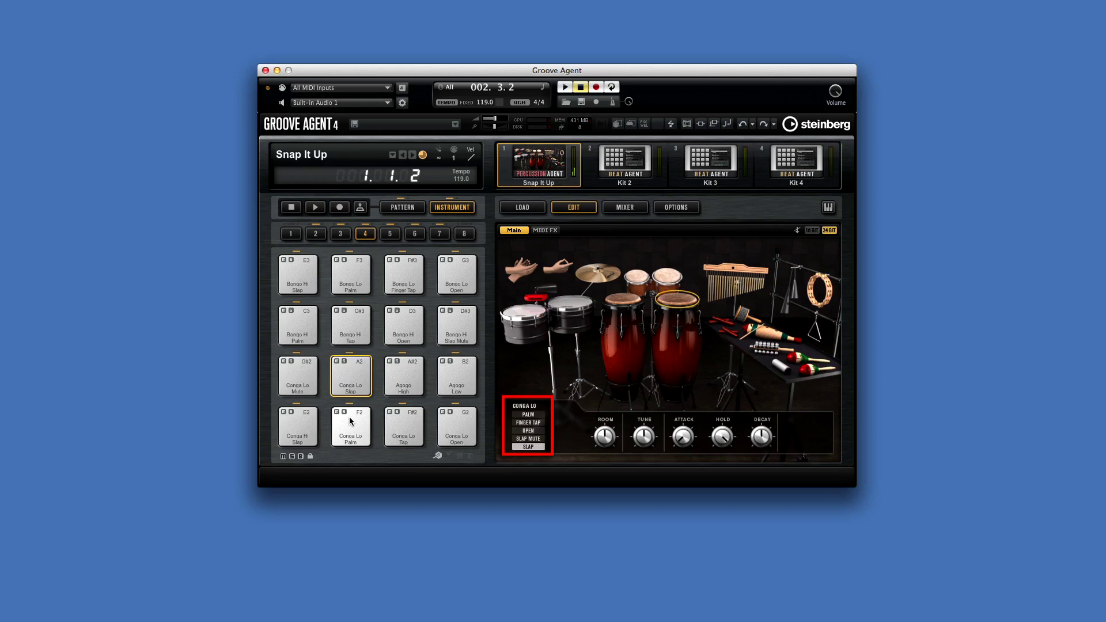
click(391, 424)
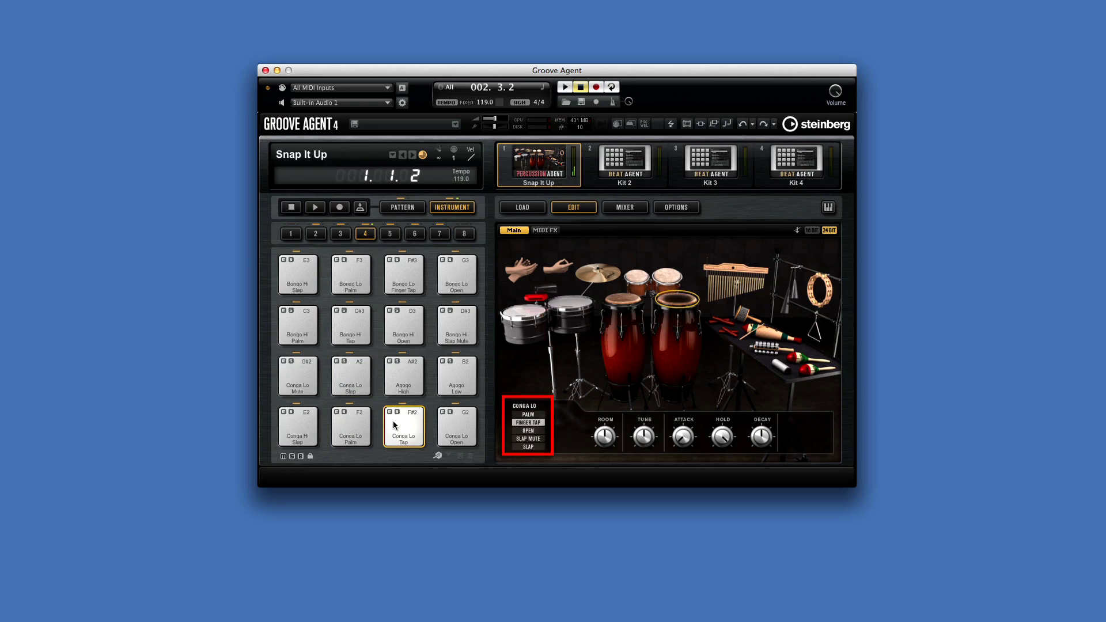
click(455, 425)
click(350, 425)
click(351, 375)
click(314, 375)
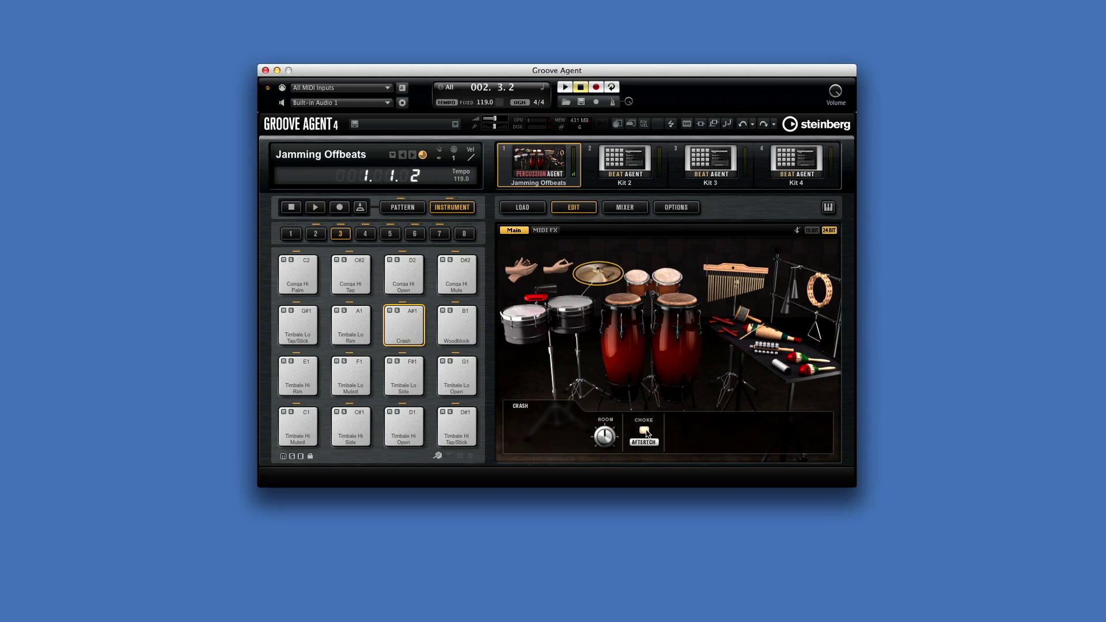
- Change the Crash pad's choke mode from AFTERTCH to Note-off, then show the pattern settings
click(644, 442)
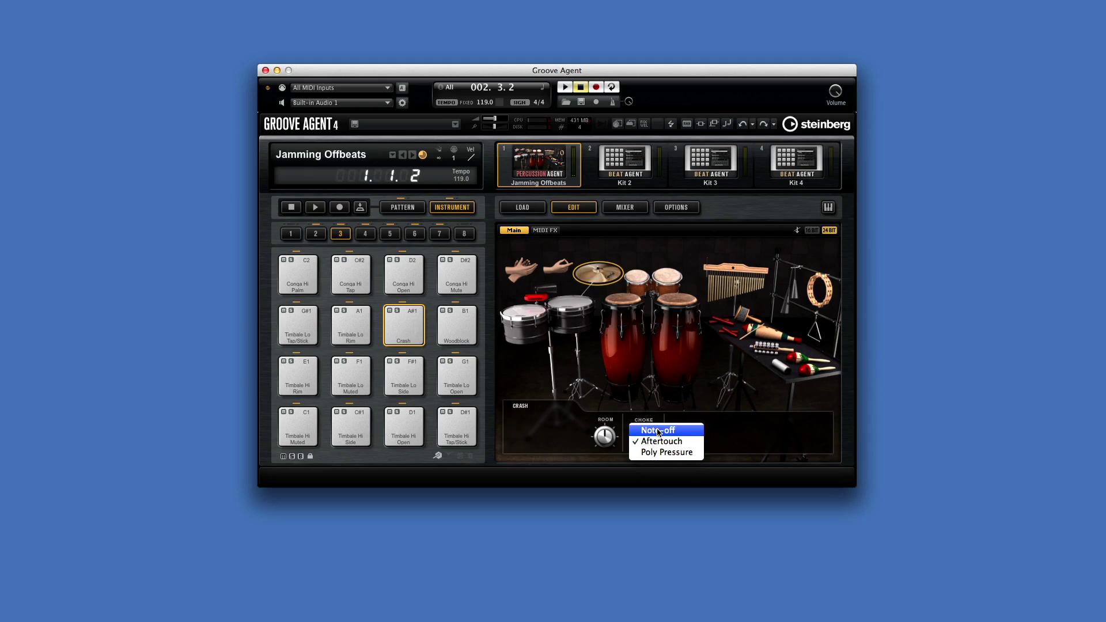
click(663, 431)
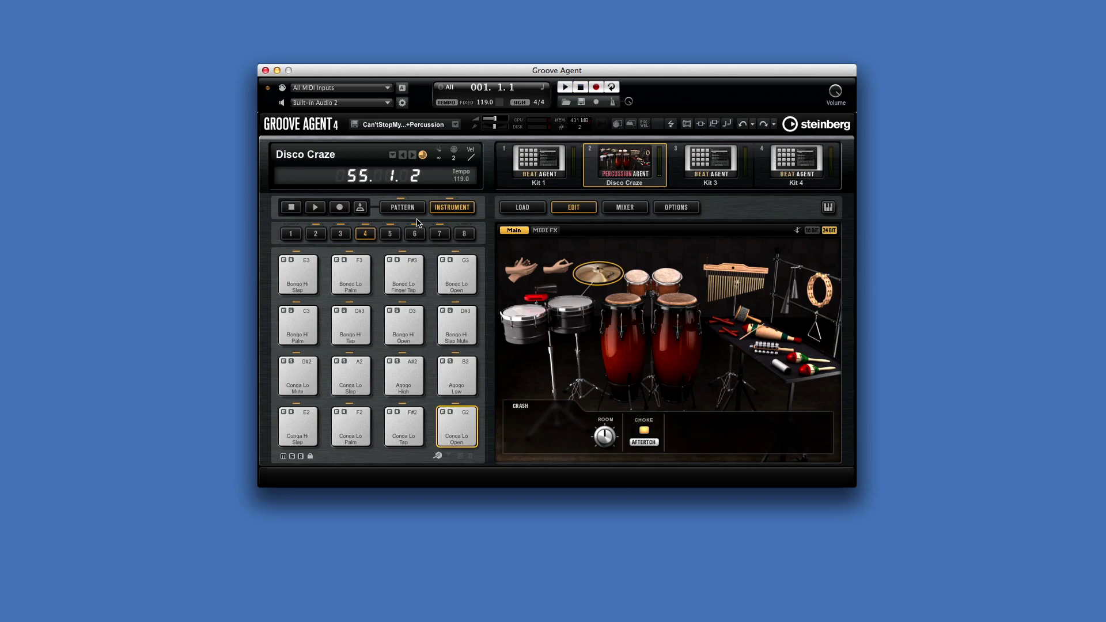
click(405, 207)
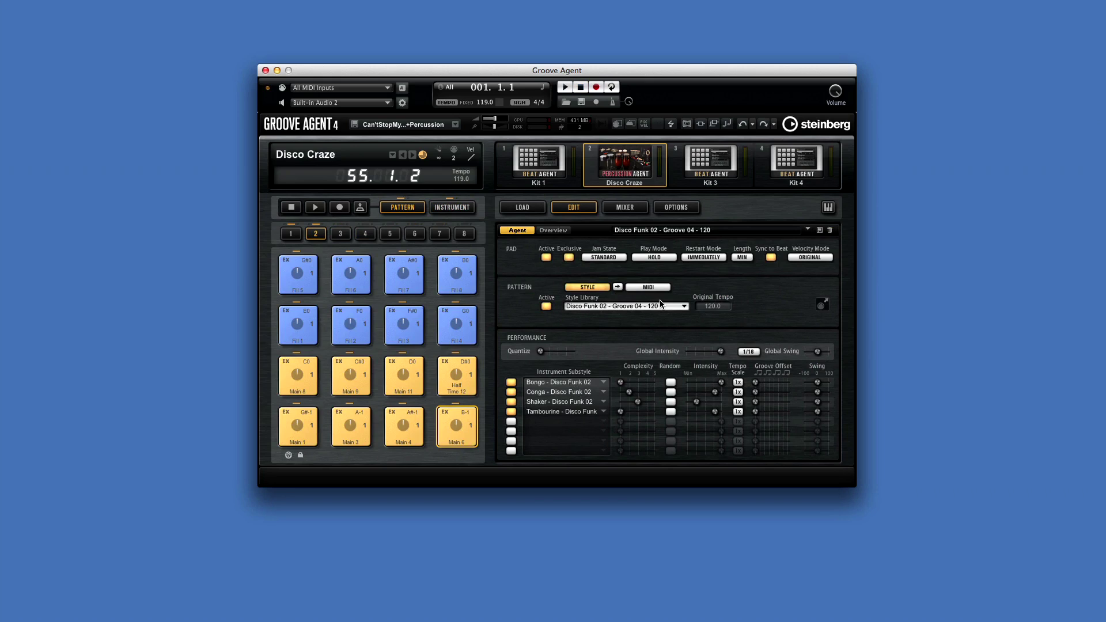
- Try the Basics > Pop 01 - Groove 02 - 120 style
click(669, 308)
click(678, 307)
click(677, 307)
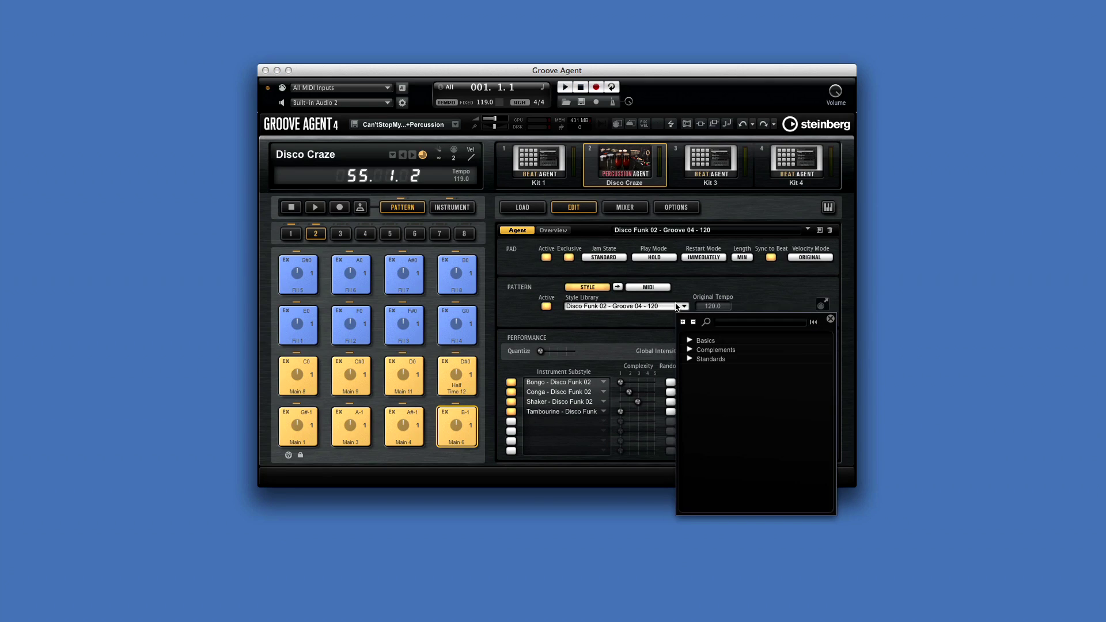
click(689, 341)
click(717, 361)
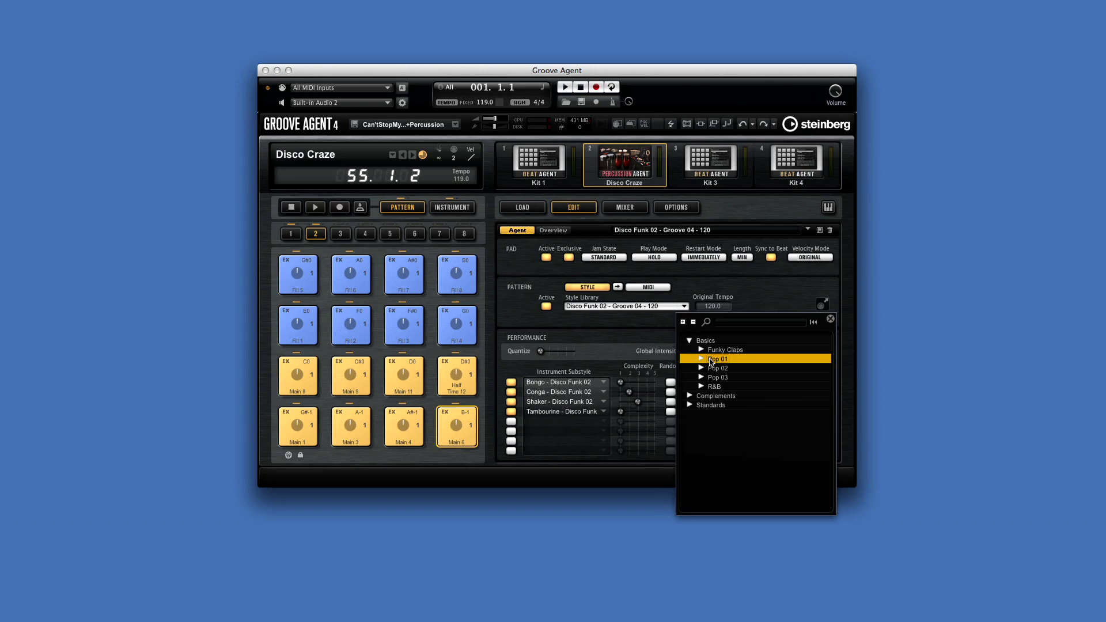
double_click(711, 361)
double_click(736, 377)
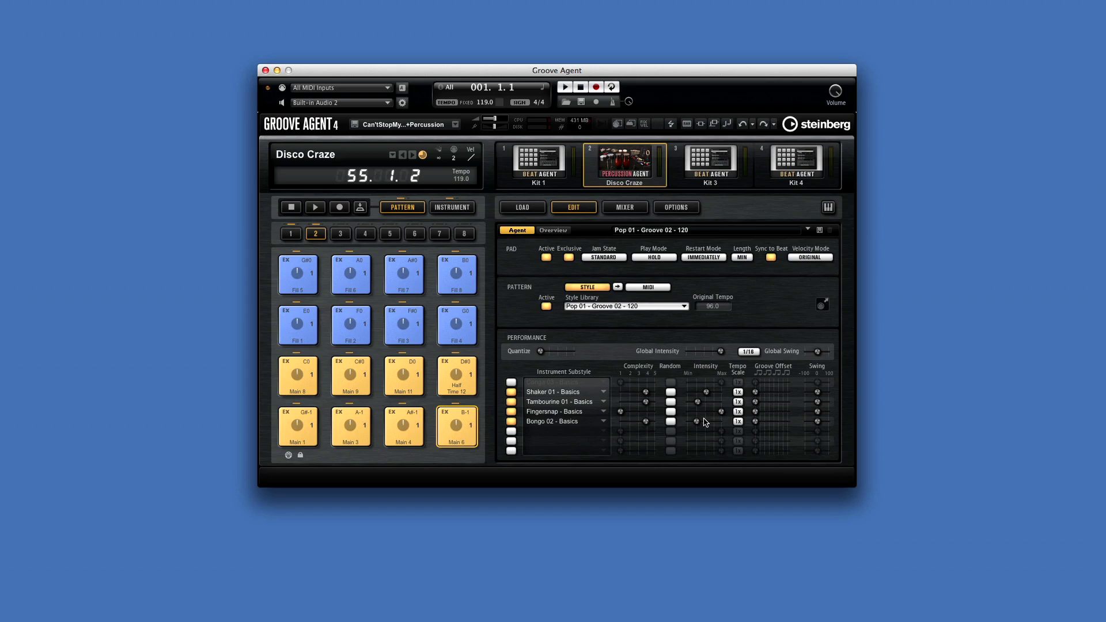
- Try the Complements > Funk 02 - Groove 04 - 094 style instead
click(684, 307)
click(709, 360)
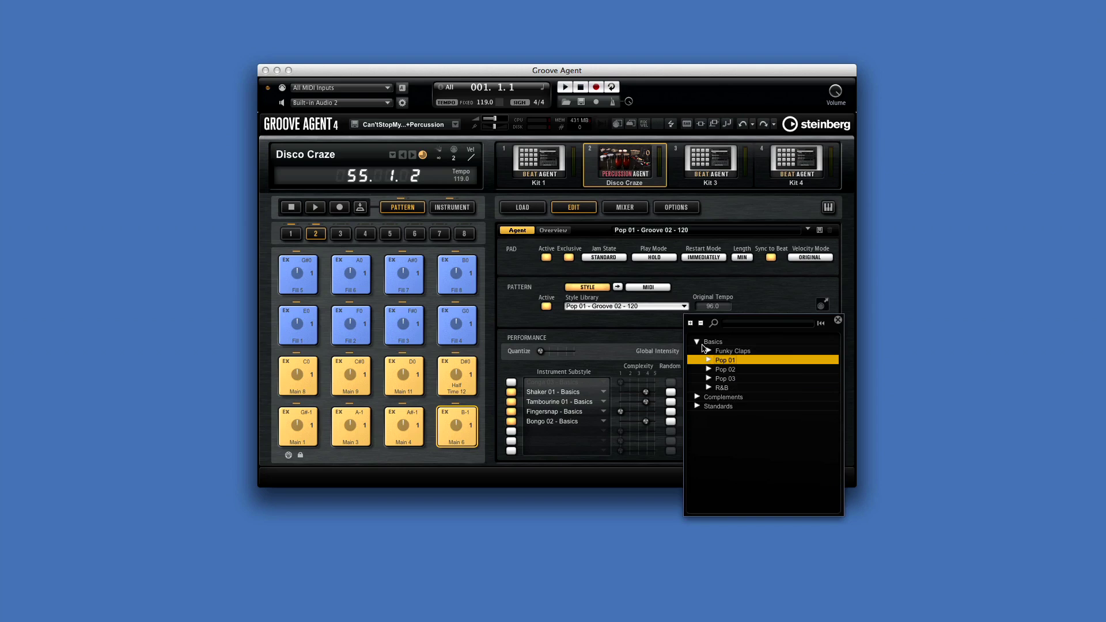
click(697, 342)
click(698, 342)
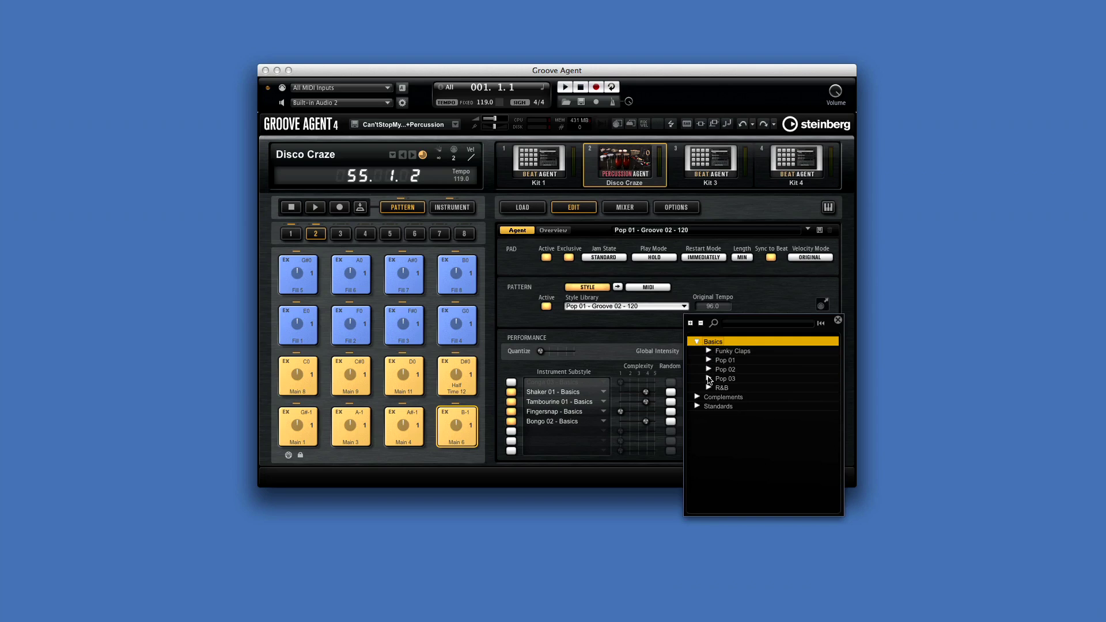
click(697, 343)
click(697, 352)
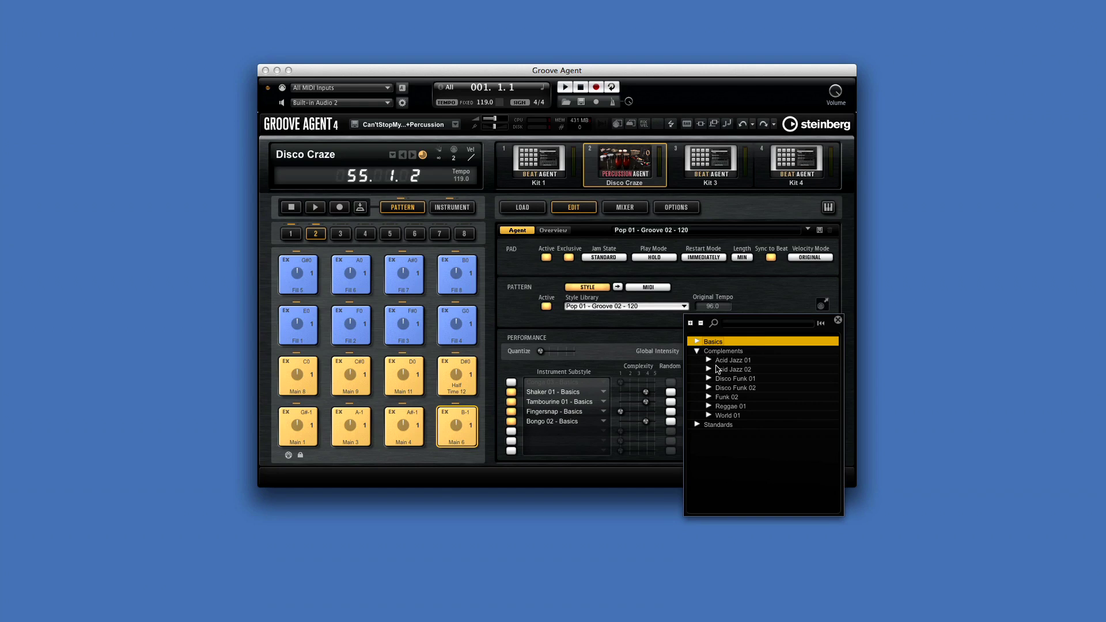
click(708, 398)
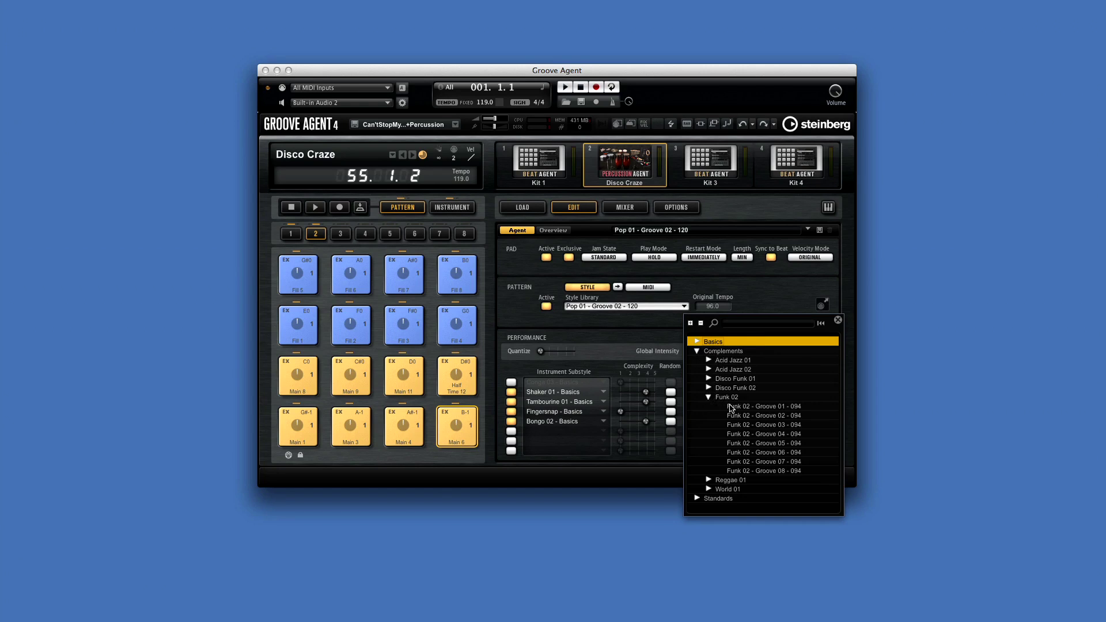
click(747, 436)
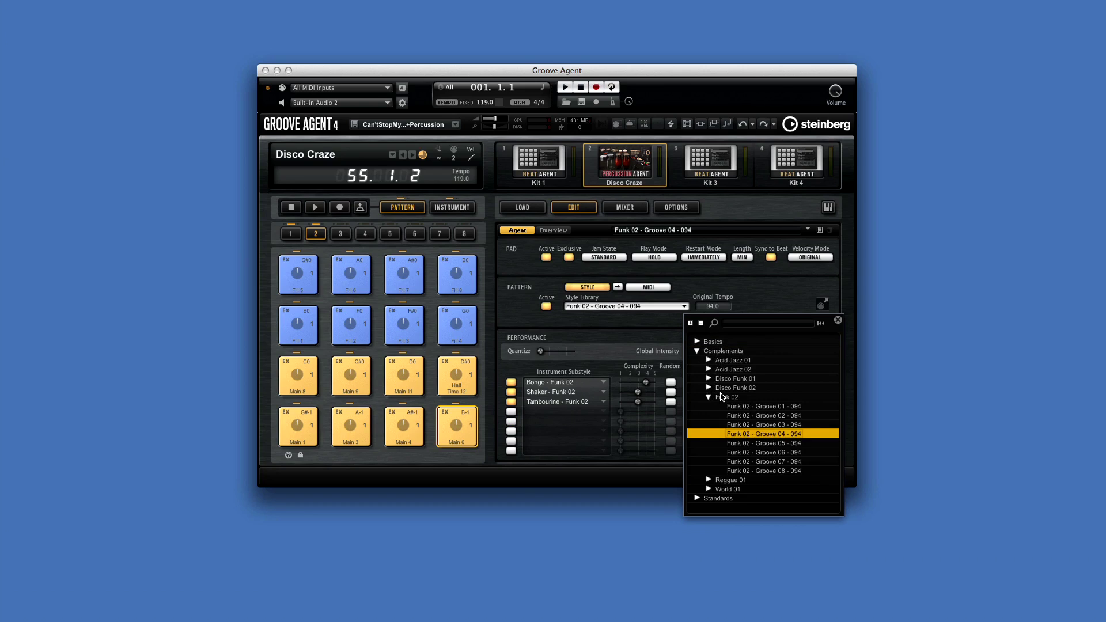
- Settle on Standards > Cha-Cha-Cha - Groove 01 - 120 and close the style browser
click(697, 352)
click(696, 360)
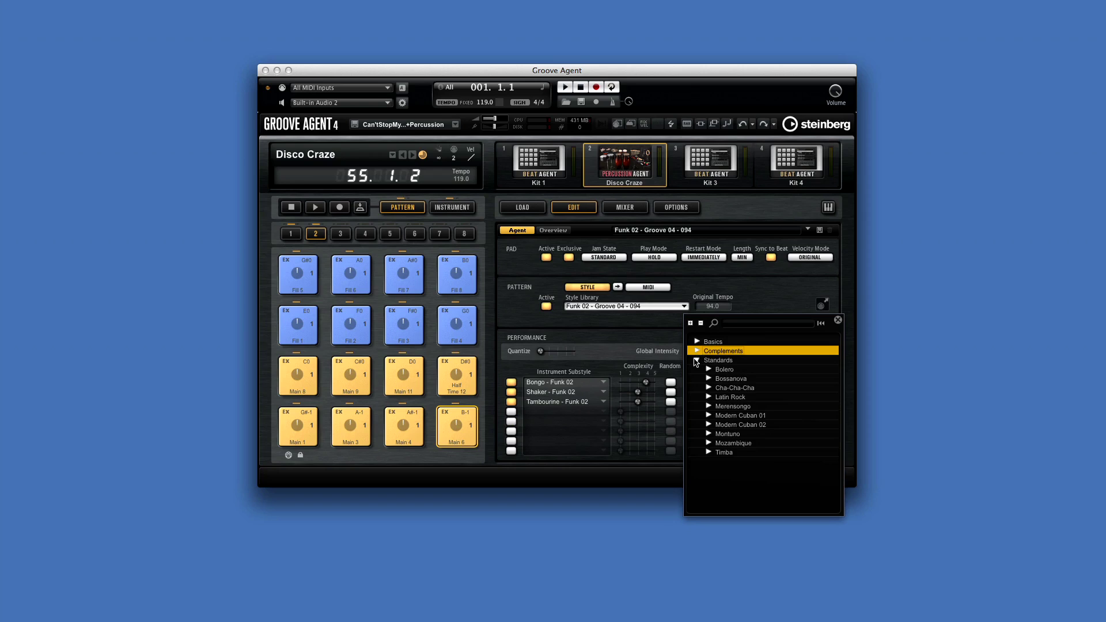
click(708, 370)
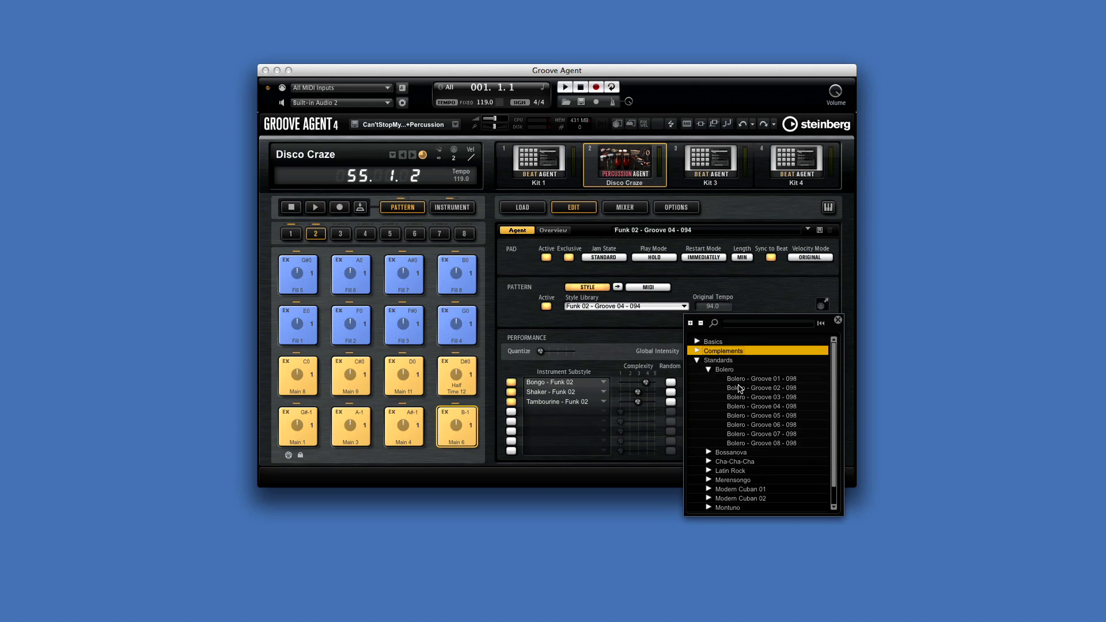
click(709, 462)
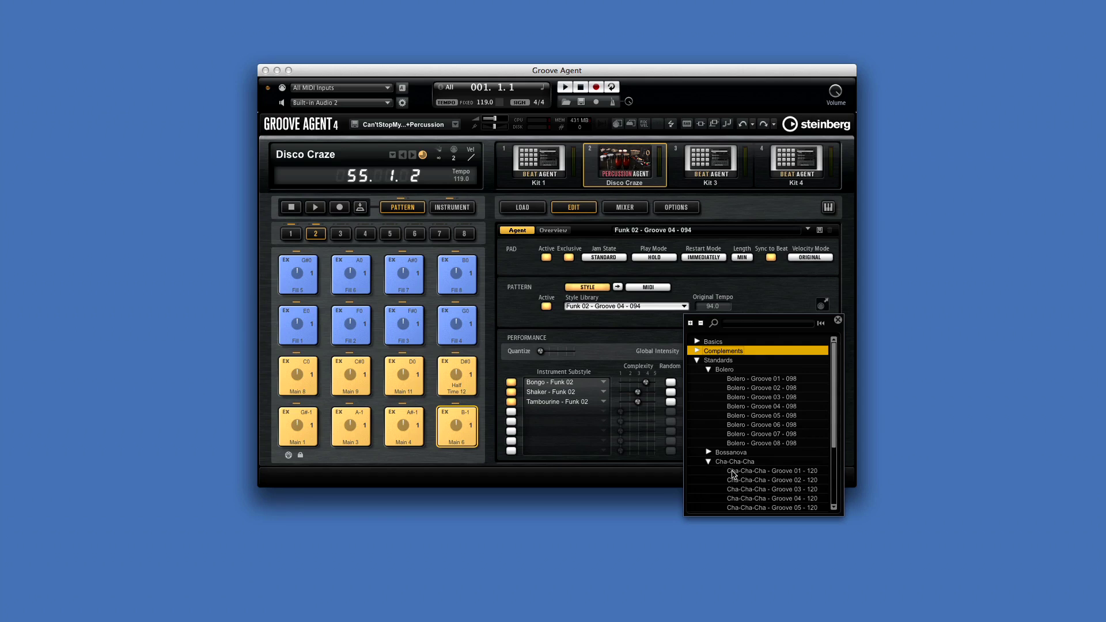
click(733, 471)
click(732, 472)
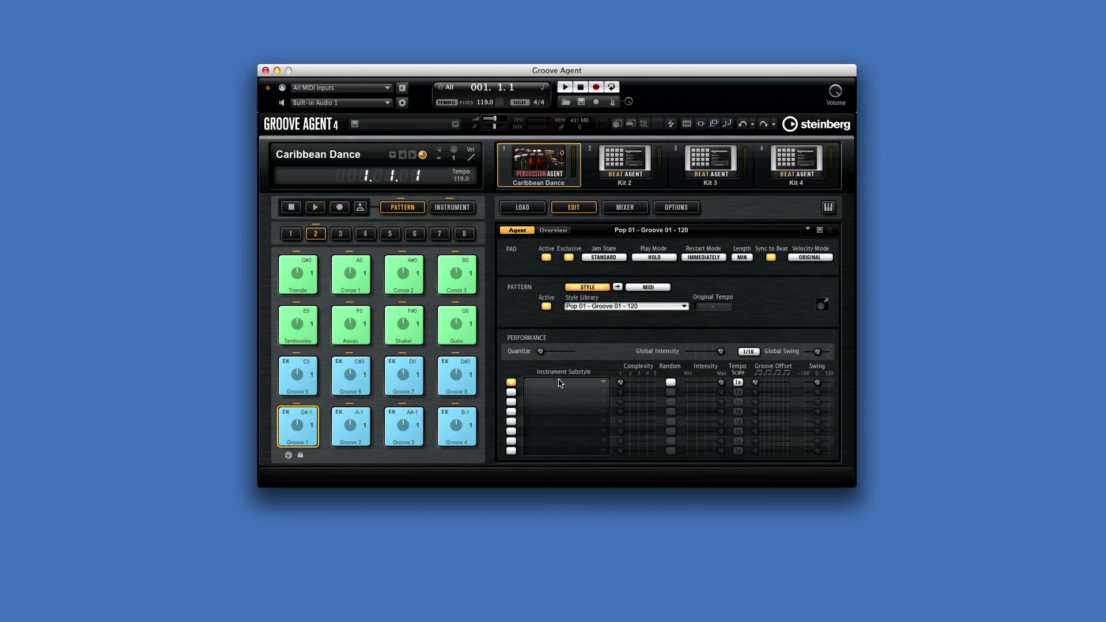
- Set substyle rows 1 and 2 to Agogo - World 01 and Conga - World 01
click(603, 381)
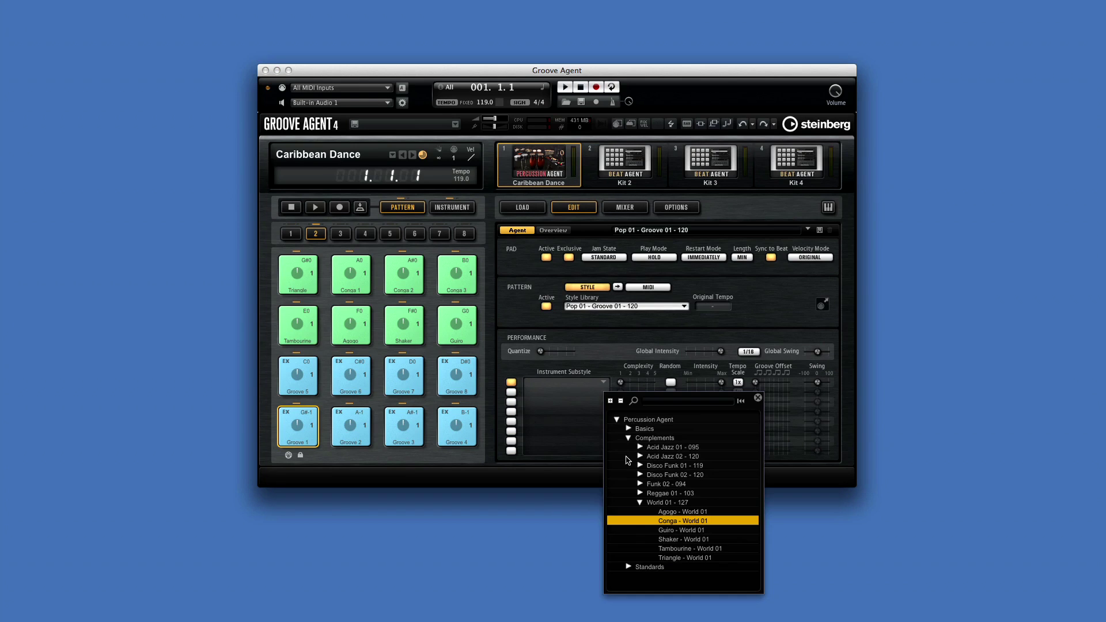
click(673, 516)
click(512, 392)
click(603, 392)
click(629, 447)
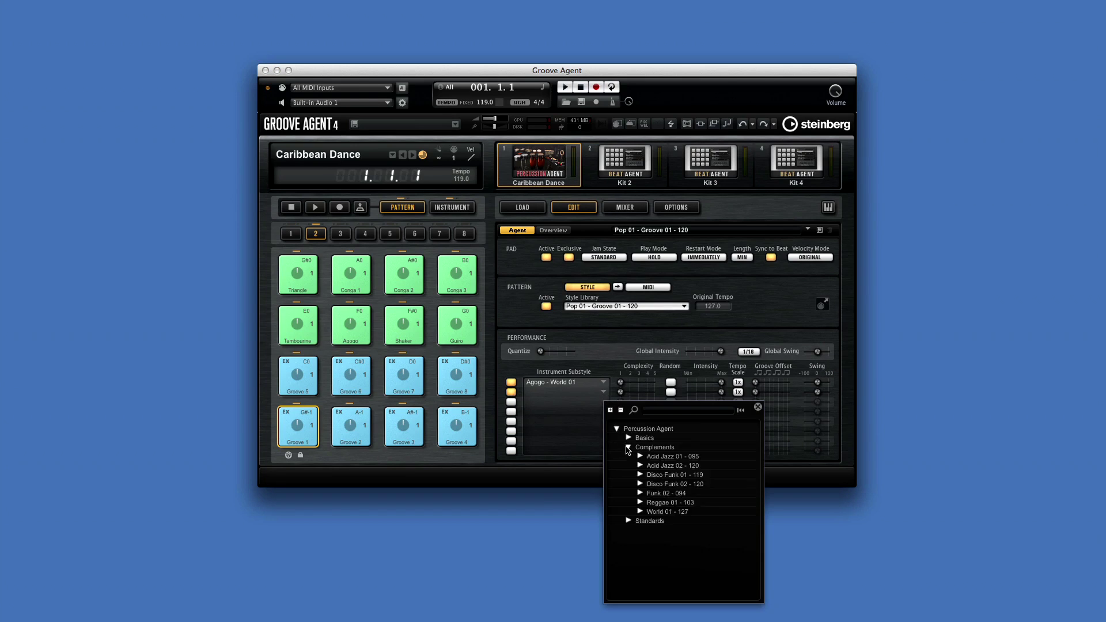
click(640, 511)
click(680, 530)
- Activate row 3 and set it to Sleigh Bells - Basics
click(510, 401)
click(603, 401)
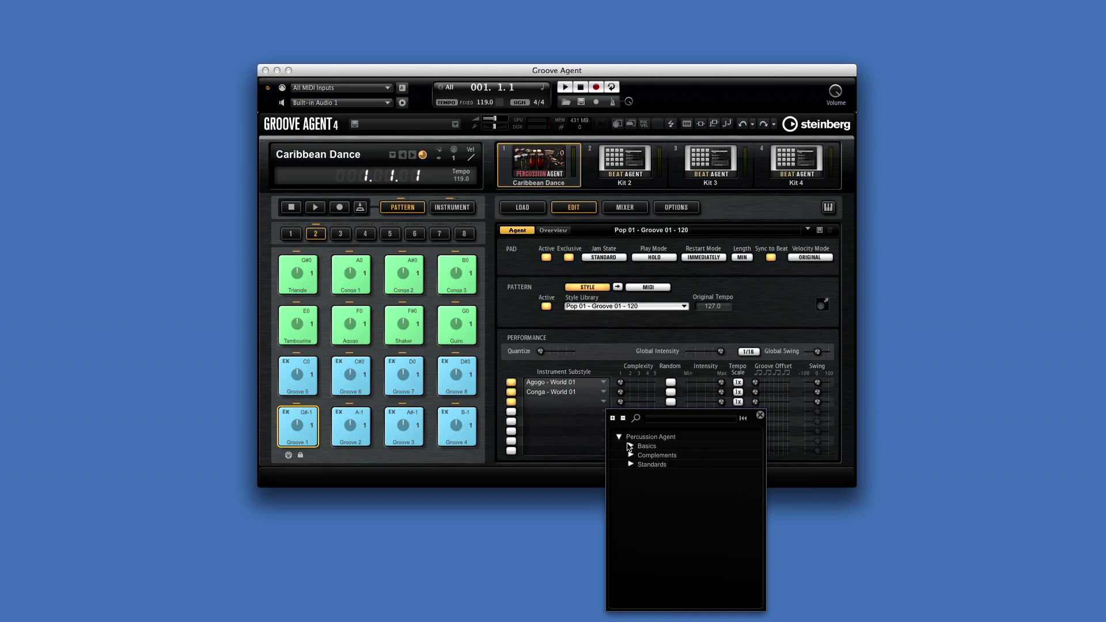
click(630, 445)
scroll(654, 562, down, 3)
click(655, 561)
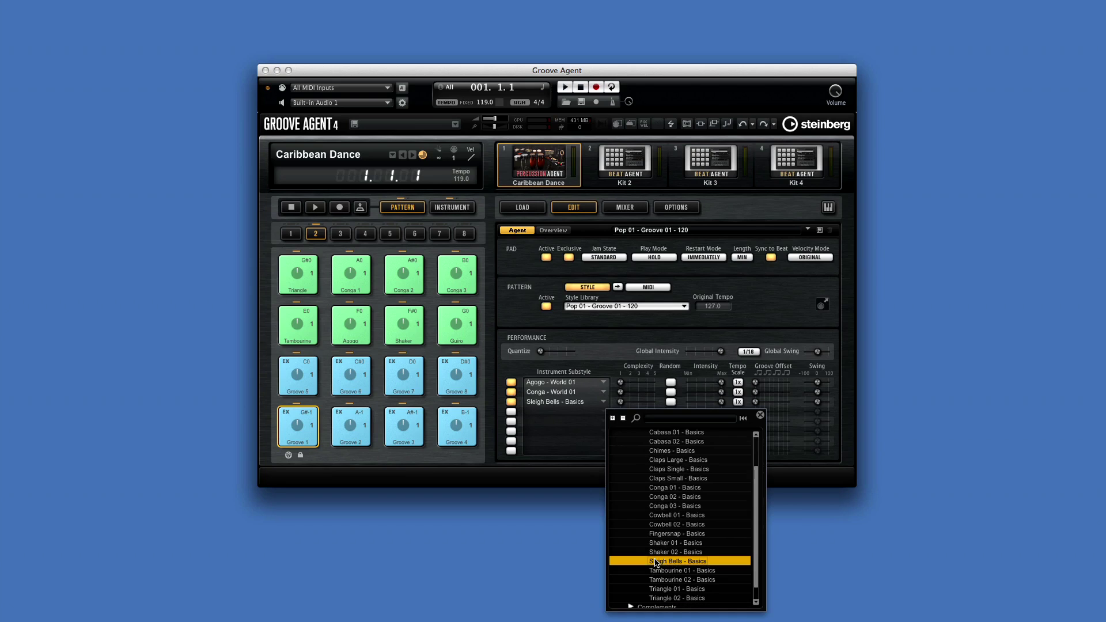
- Activate row 4 and set it to Percussion Agent Claps Single - Basics
click(511, 411)
click(603, 411)
click(543, 448)
click(570, 457)
scroll(570, 470, down, 2)
click(573, 463)
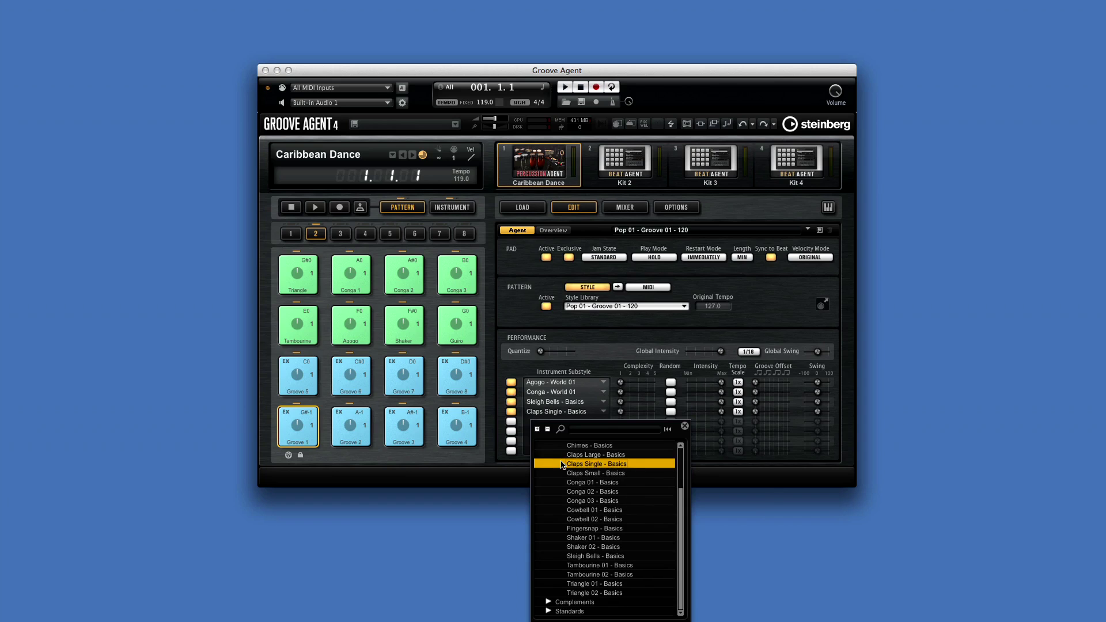
- Activate row 5 and set it to Timbale 01 - Bossanova
click(511, 421)
click(603, 421)
click(616, 458)
click(626, 485)
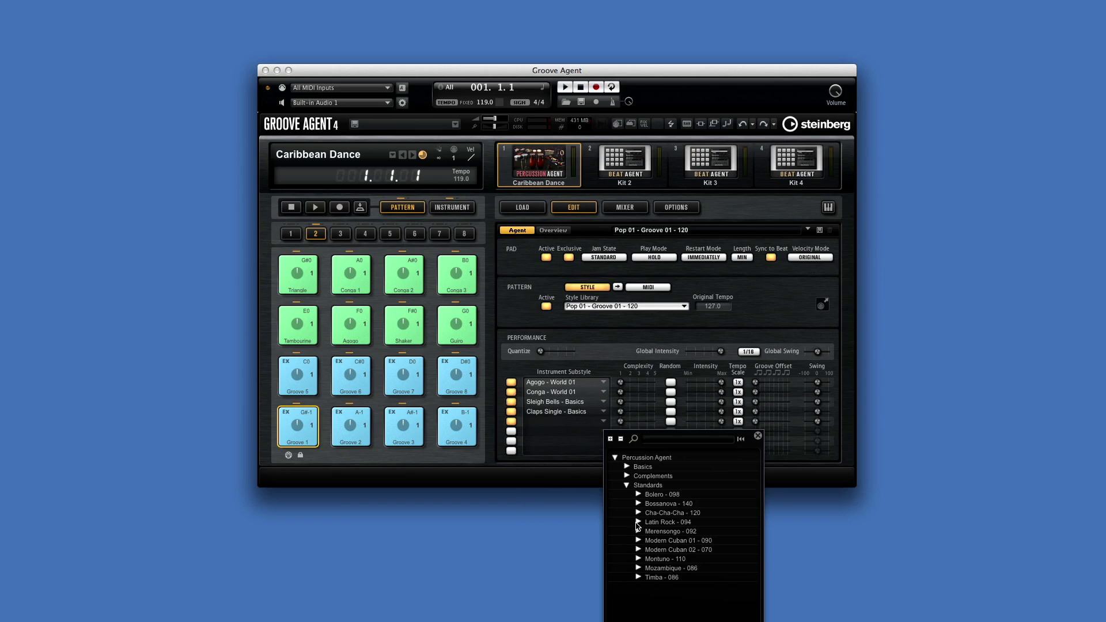
click(638, 503)
click(663, 565)
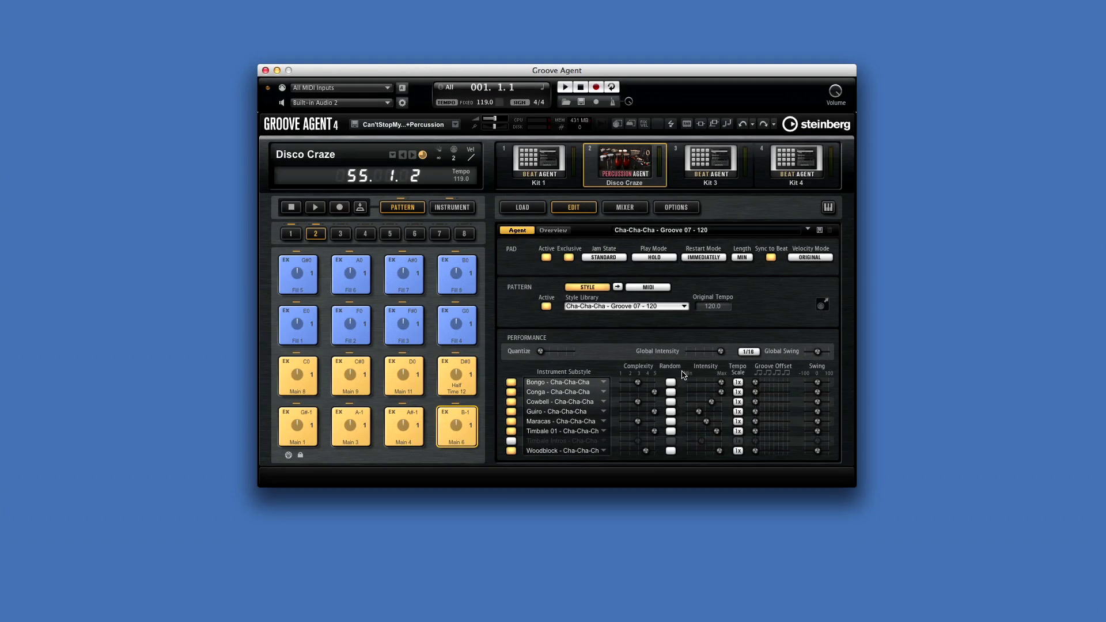
- Drag Quantize up, Global Intensity down and Global Swing slightly down in Performance
drag(540, 352, 562, 352)
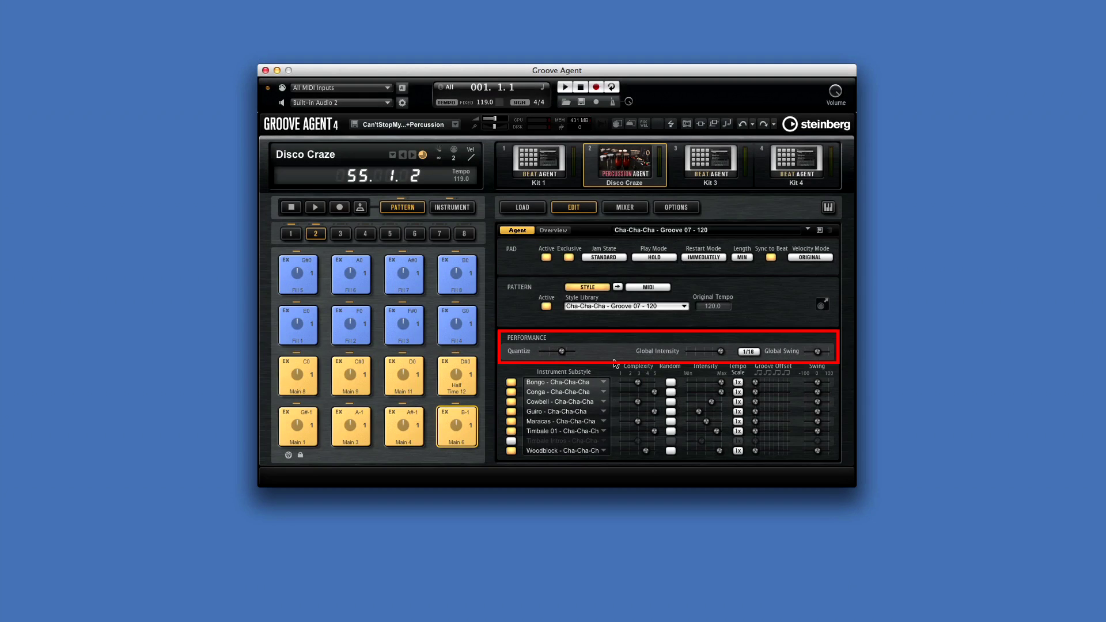
drag(720, 351, 702, 351)
drag(816, 351, 812, 352)
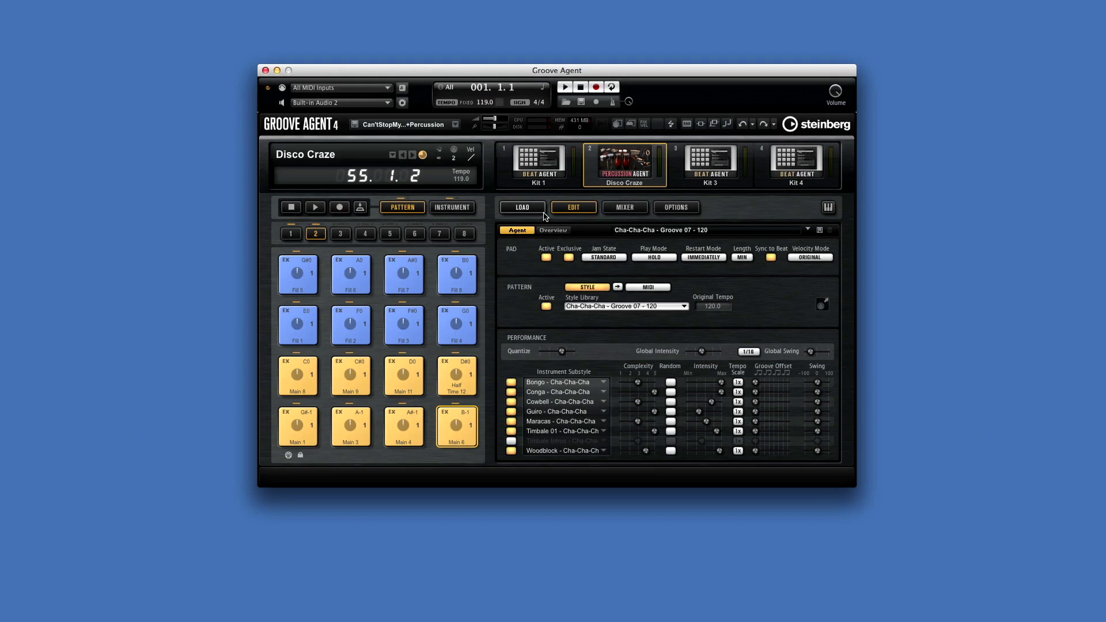
click(625, 207)
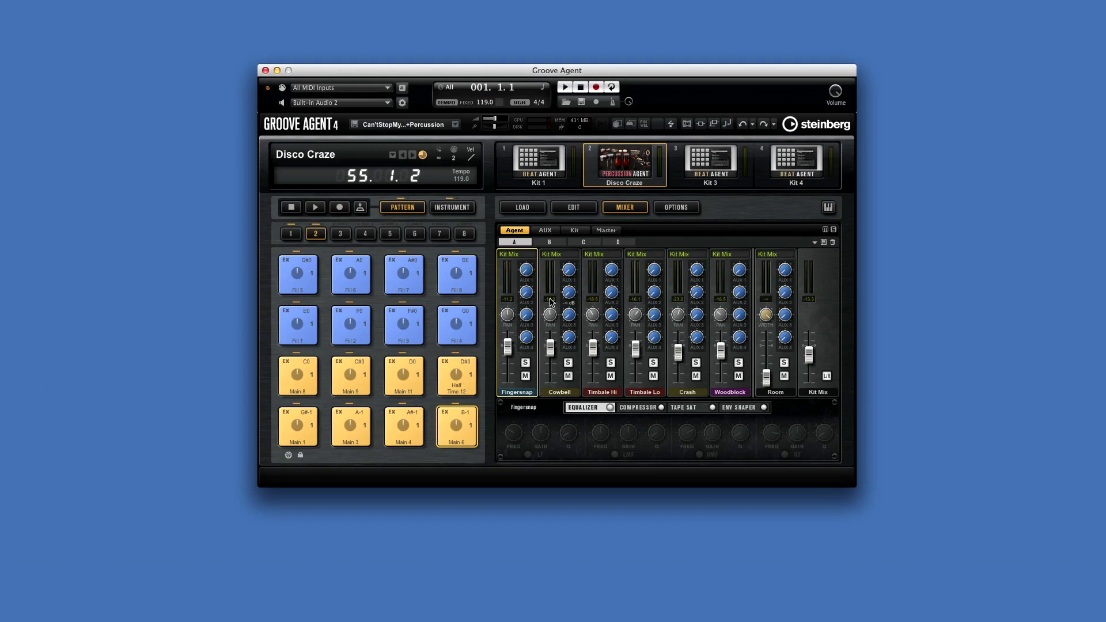
- Page through mixer banks B, C and D, then return to bank A
click(549, 242)
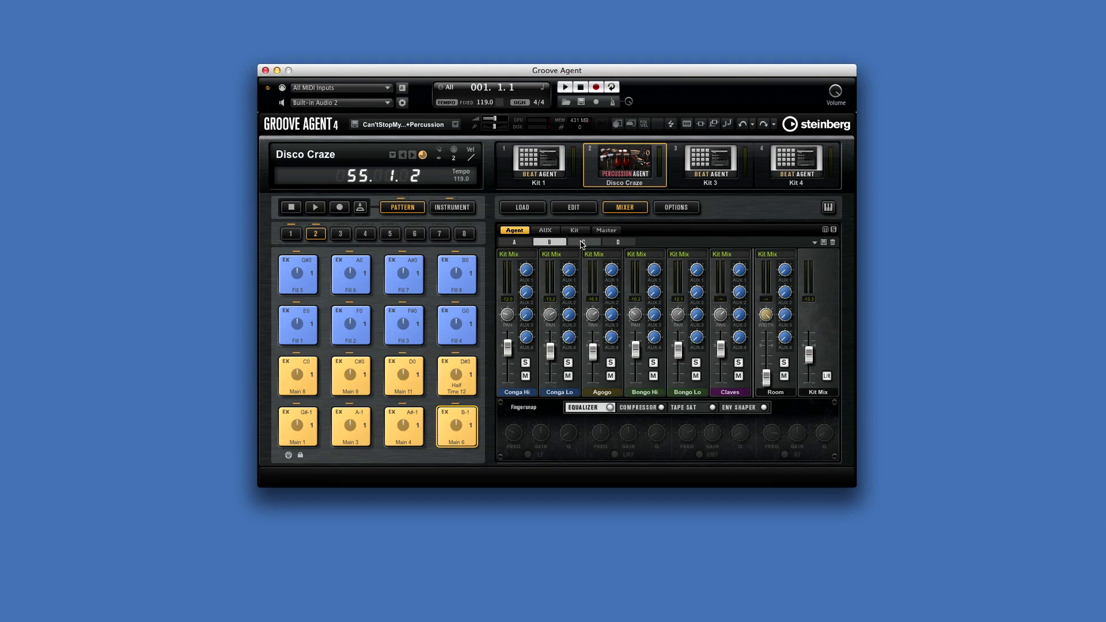
click(582, 242)
click(617, 242)
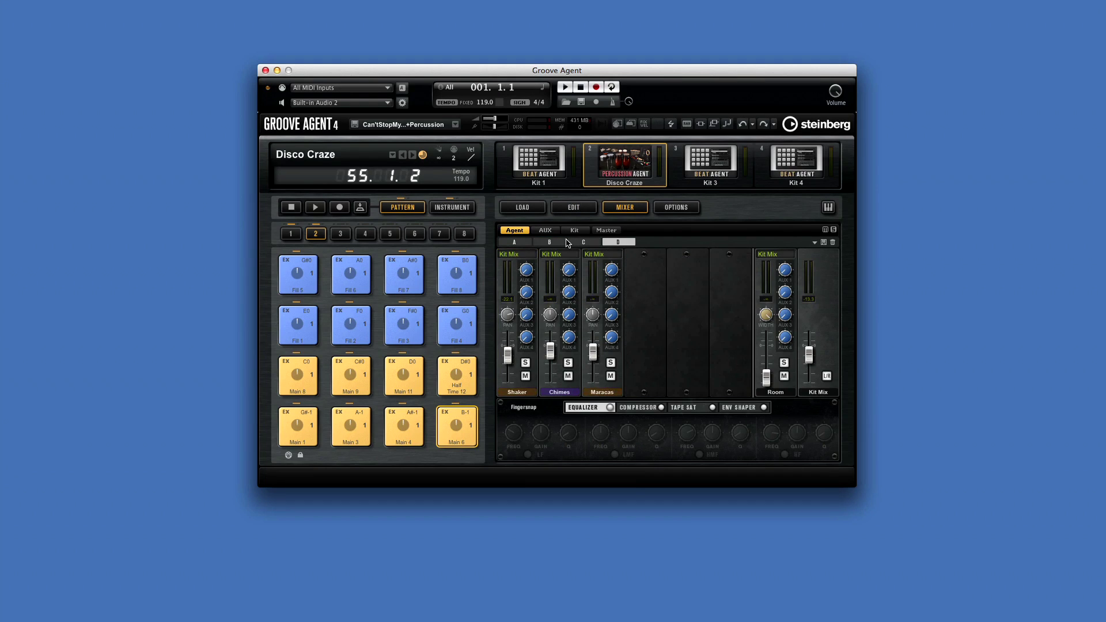
click(524, 243)
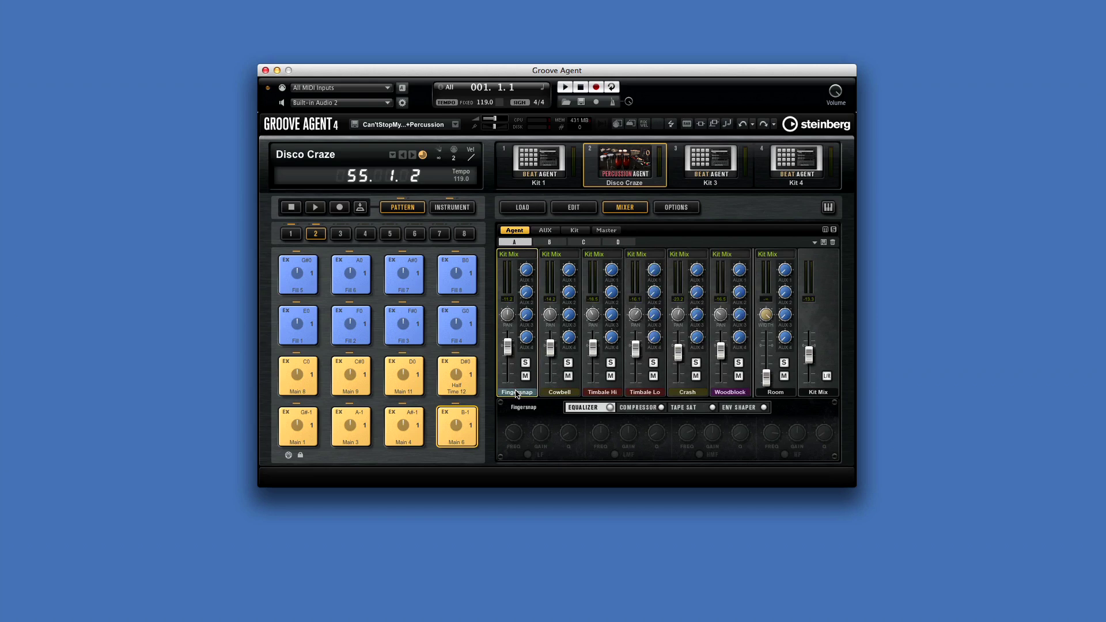
- Turn on Fingersnap's Equalizer, view Tape Sat, then enable its Env Shaper
click(610, 407)
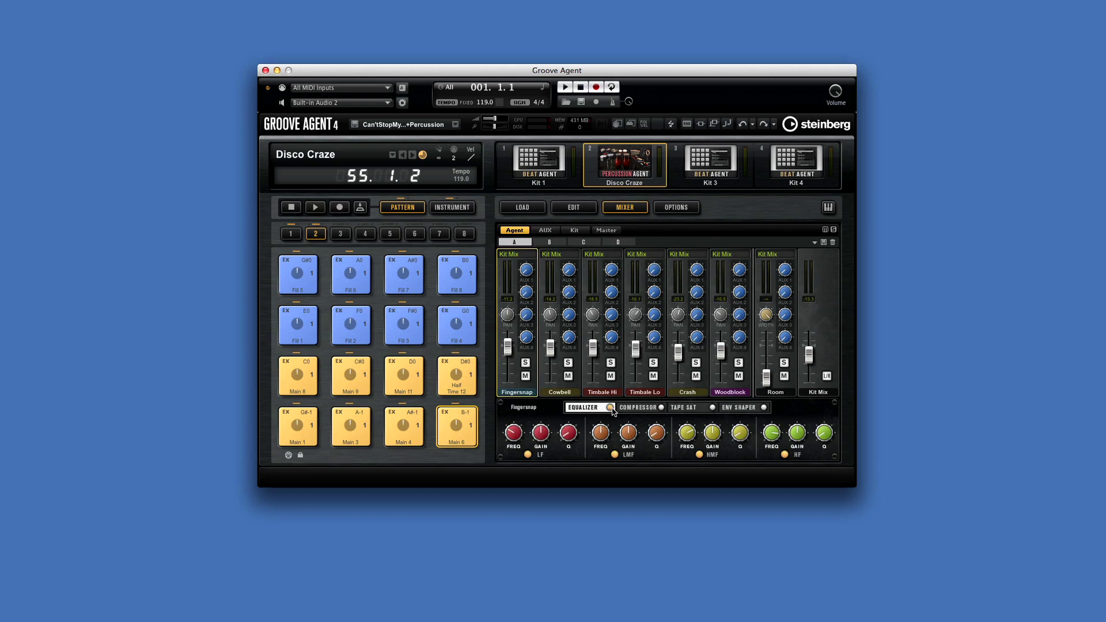
click(704, 409)
click(743, 408)
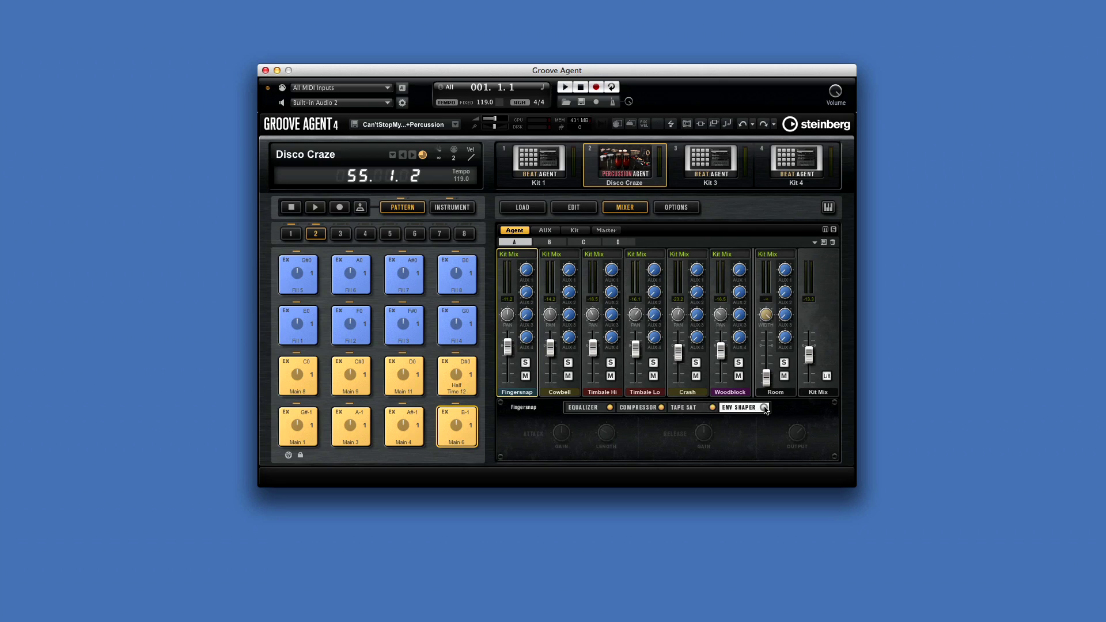
click(764, 408)
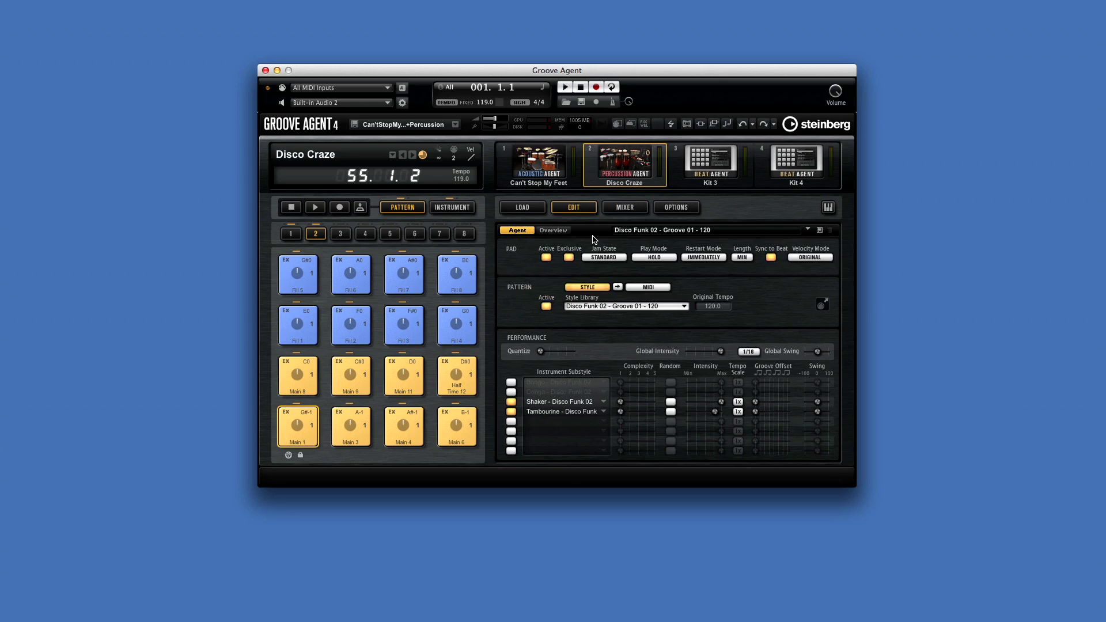
- Load the Dreadlocks set via MediaBay's Reggae style filter and reset playback to the start
click(530, 212)
click(518, 230)
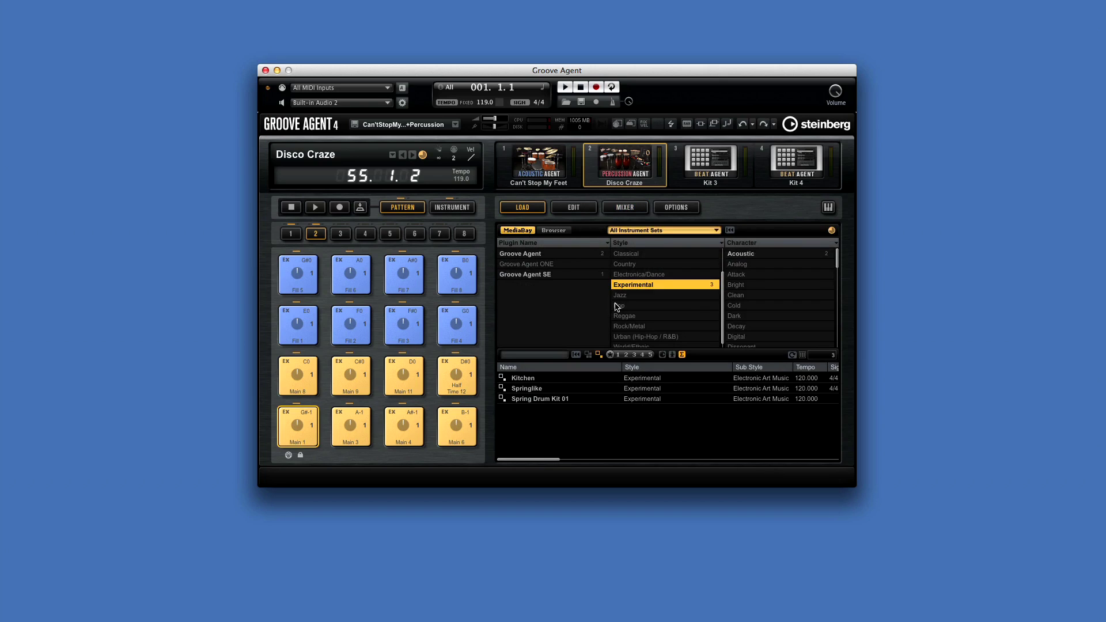
click(622, 317)
double_click(538, 410)
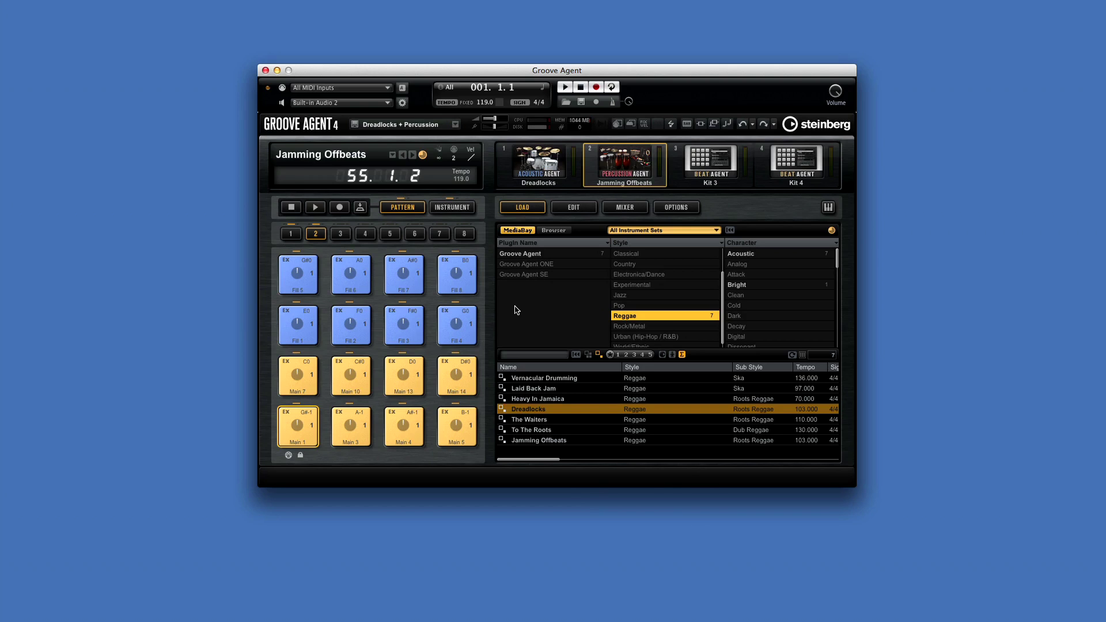
click(315, 207)
- Start playback and switch the pattern pads between Main 3, Fill 4 and Main 14
click(315, 208)
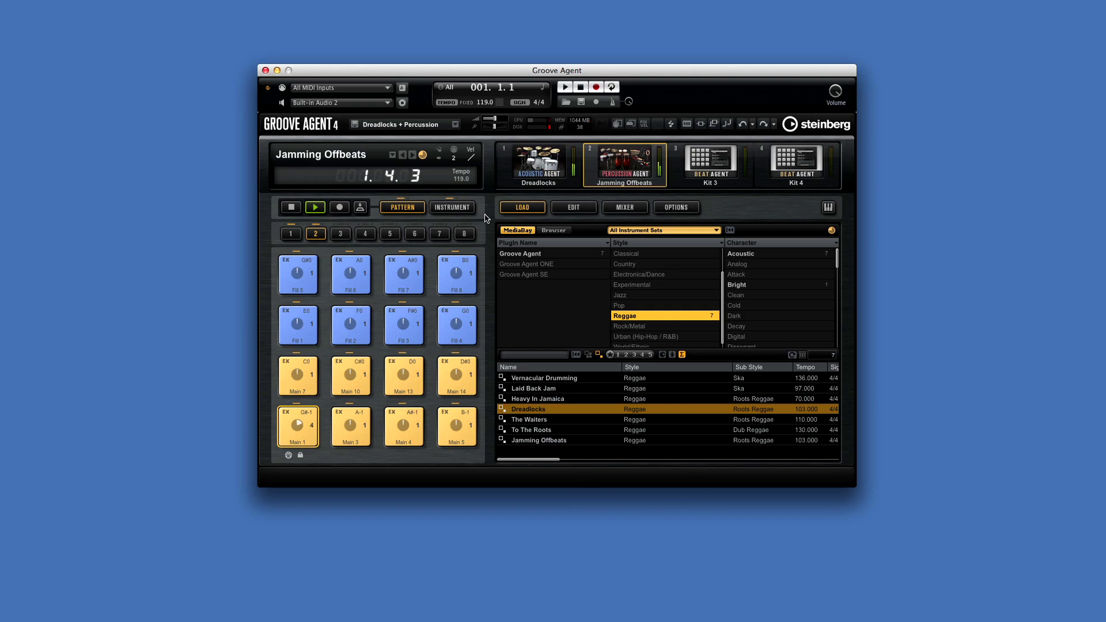
click(345, 421)
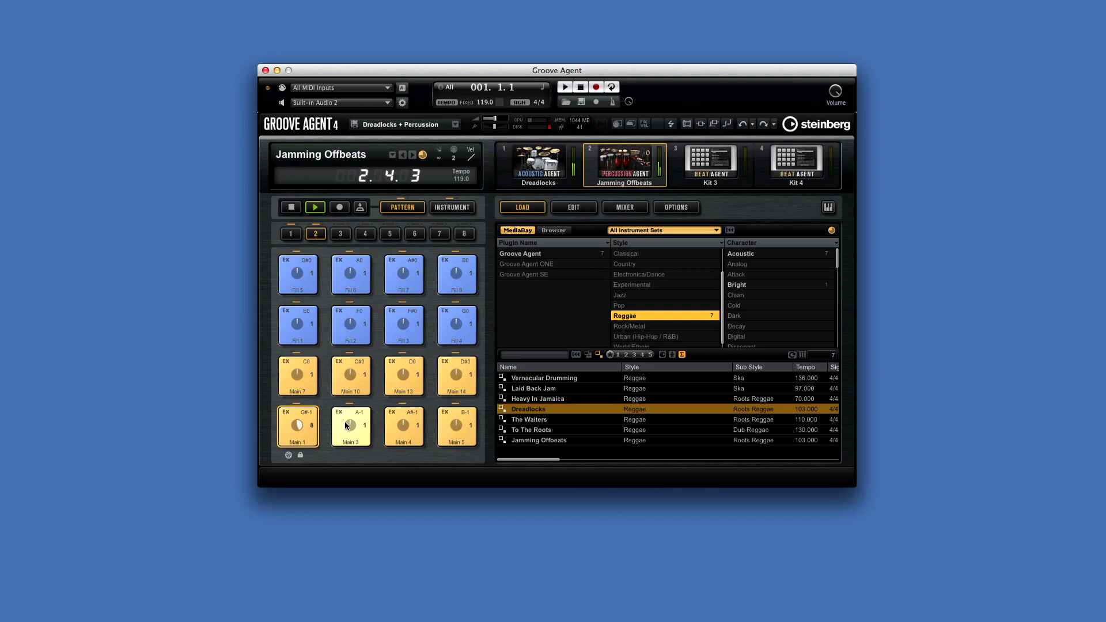
click(453, 386)
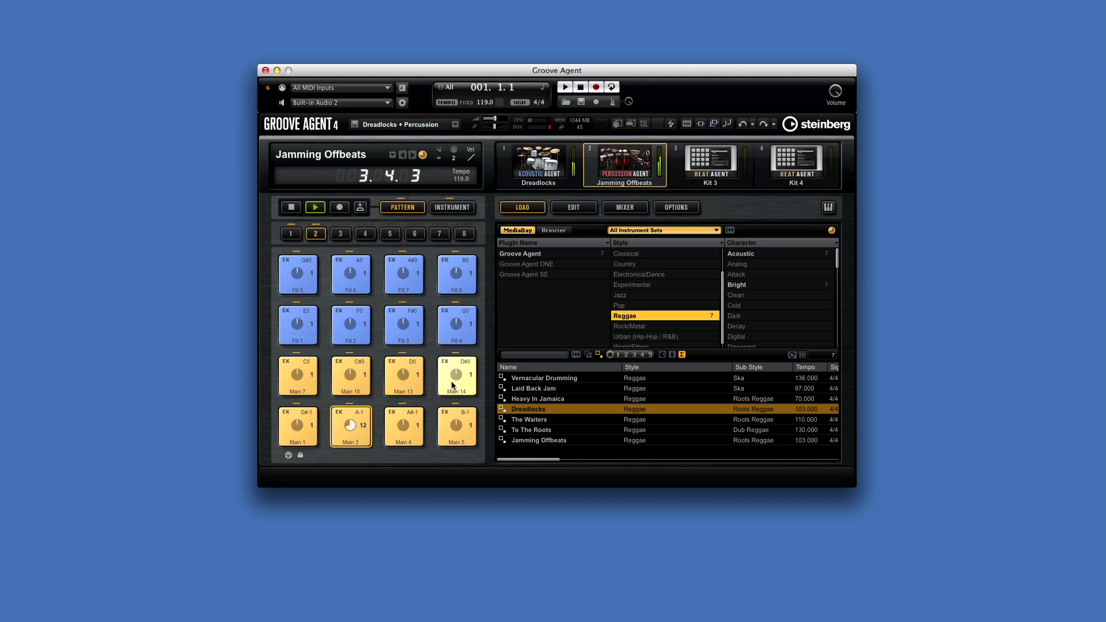
click(456, 324)
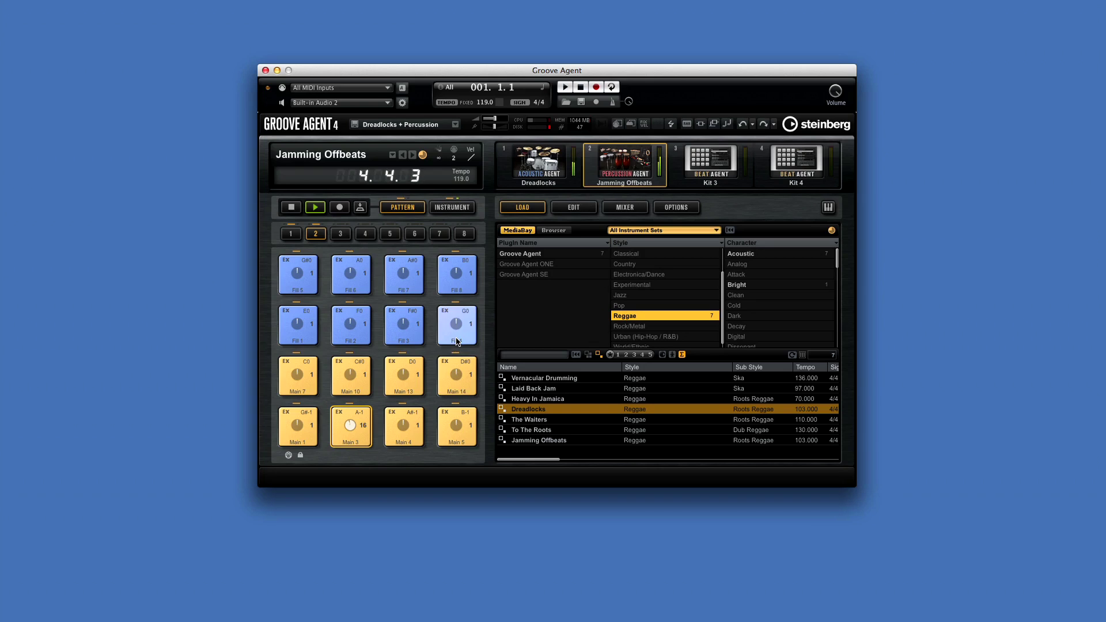
click(458, 376)
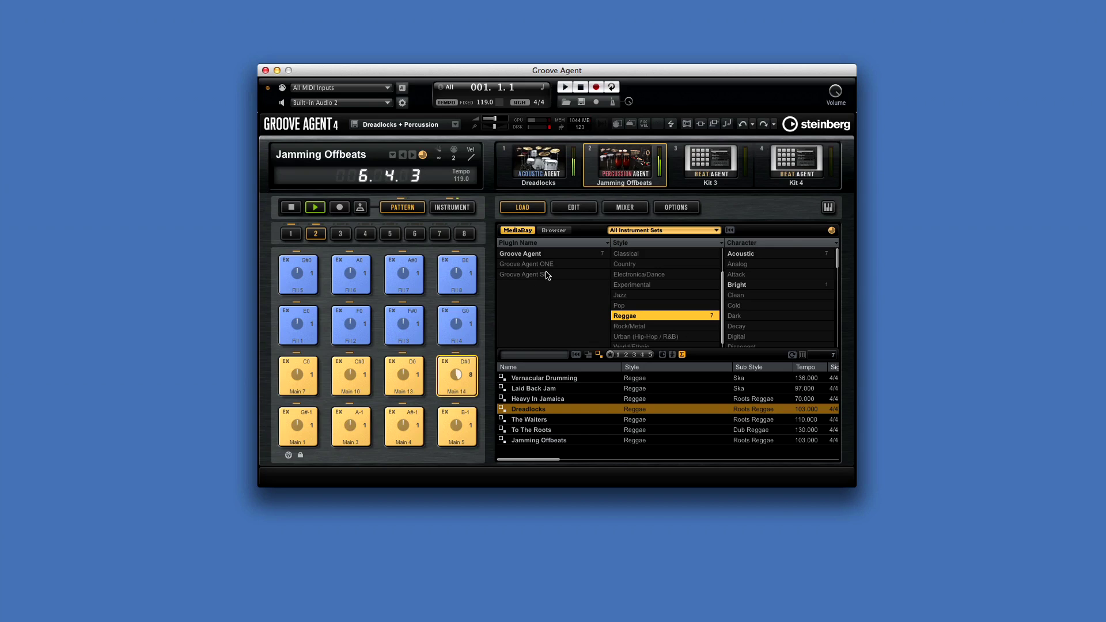
click(616, 210)
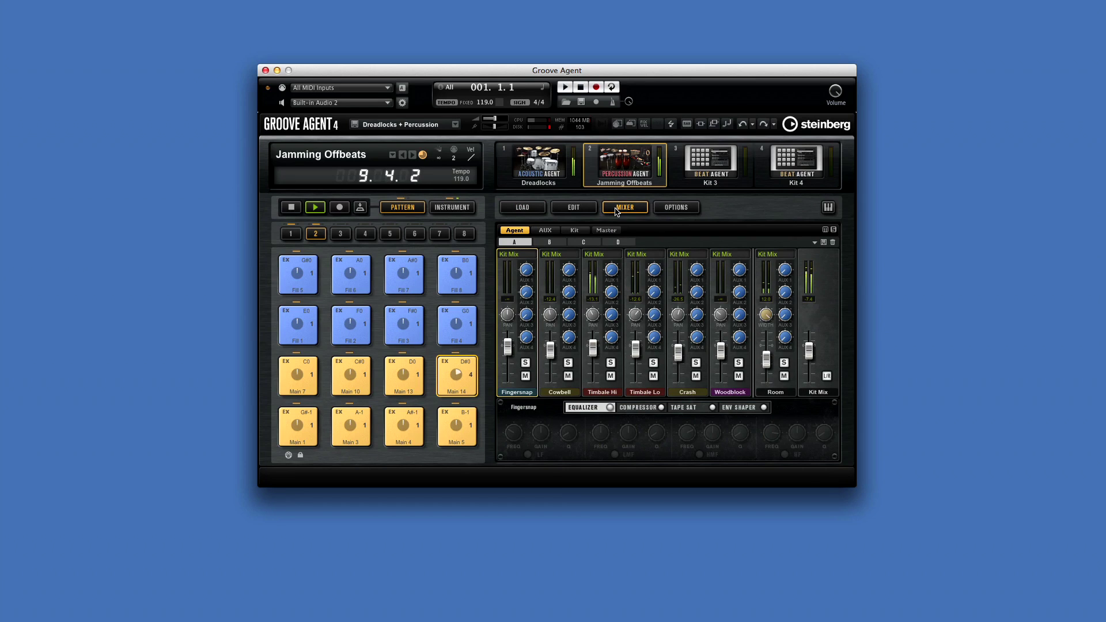
- In the kit mixer, briefly mute Dreadlocks and solo Jamming Offbeats, then restore both
click(584, 232)
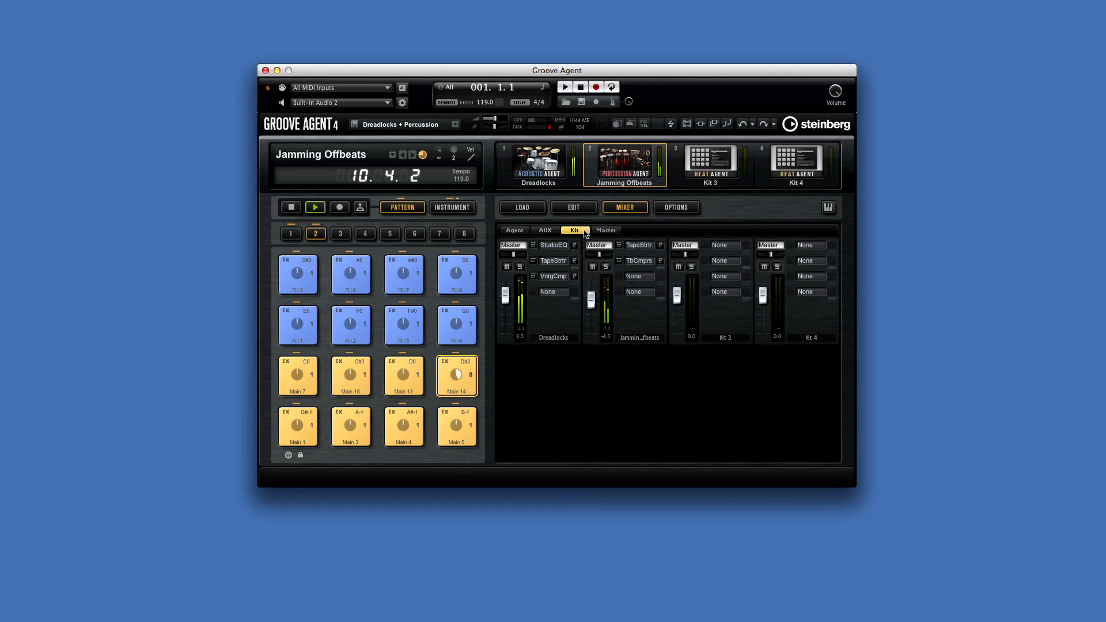
click(508, 267)
click(507, 268)
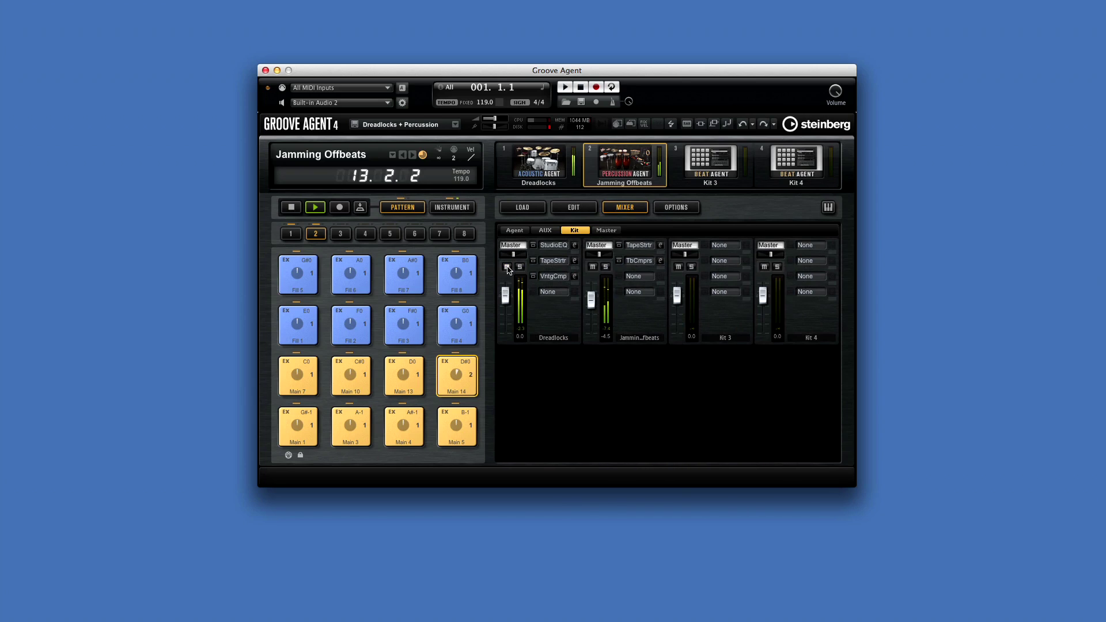
click(605, 267)
click(605, 267)
- Lower Dreadlocks, raise Jamming Offbeats to 0.0, and trim the master level slightly
mouse_move(505, 304)
mouse_down()
mouse_move(505, 316)
mouse_move(506, 286)
mouse_up()
drag(587, 300, 591, 295)
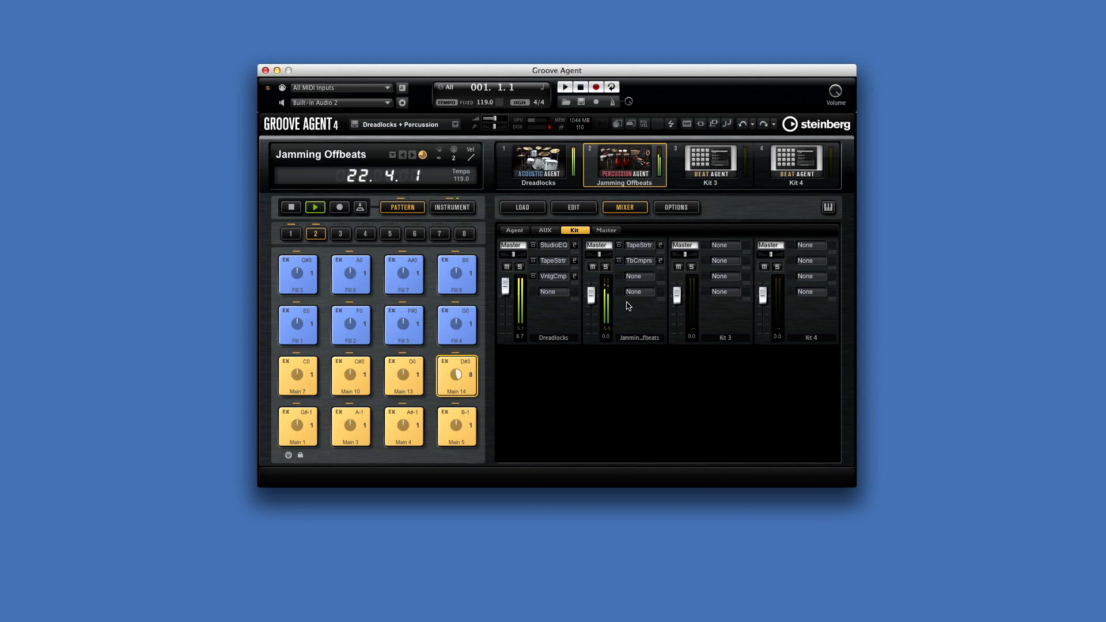
click(608, 231)
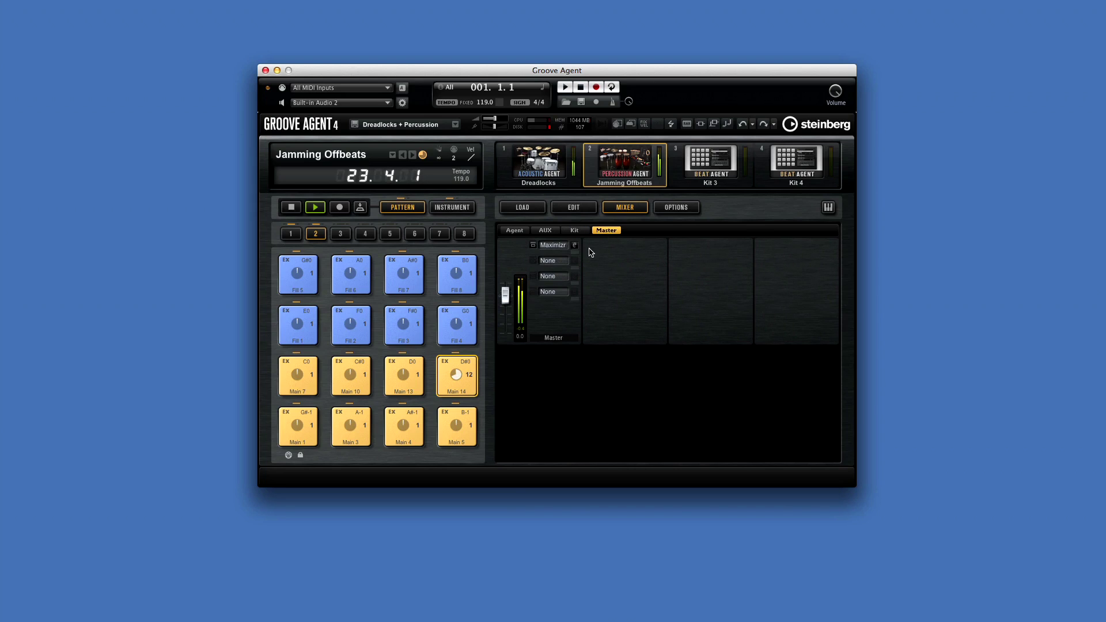
drag(505, 294, 505, 298)
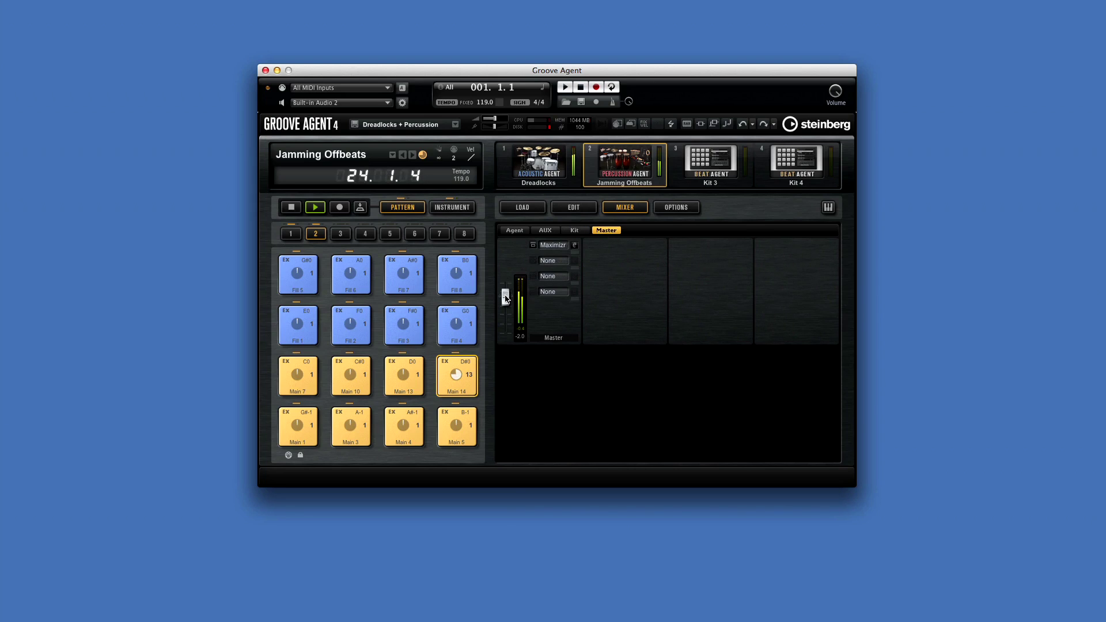
click(514, 230)
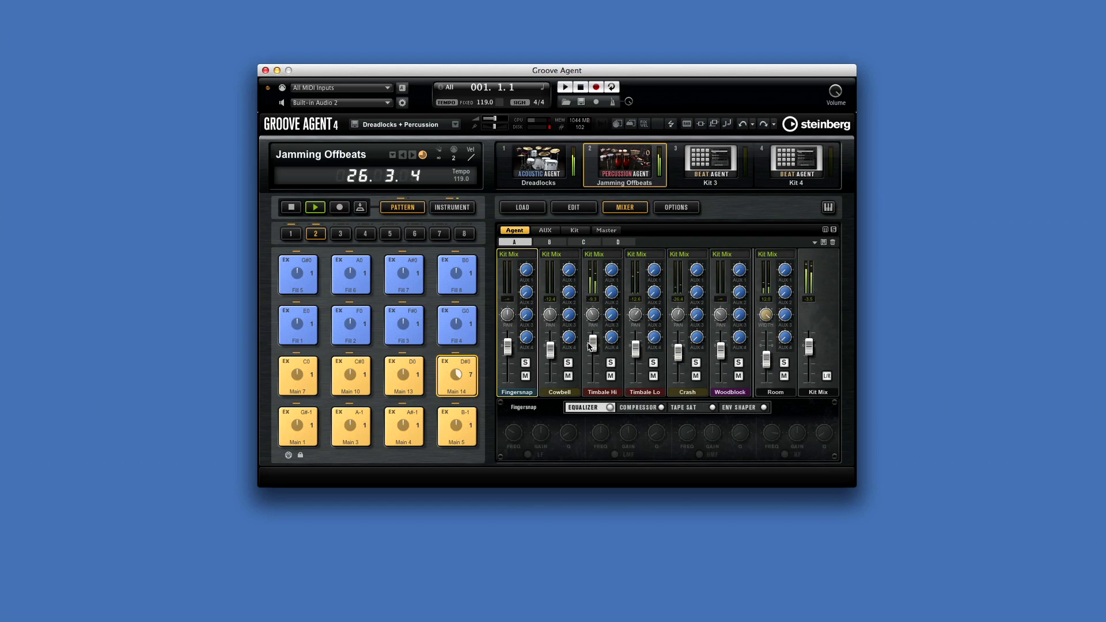
- Audition Timbale Hi solo, show the per-kit mixer, and set the pads to Instrument mode
click(610, 363)
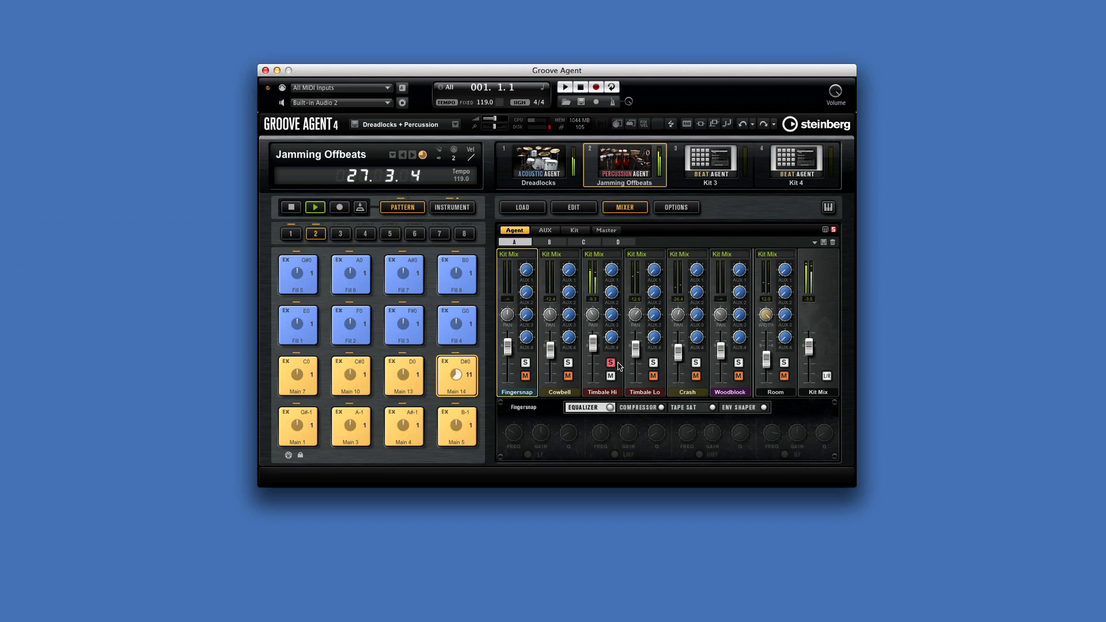
click(610, 363)
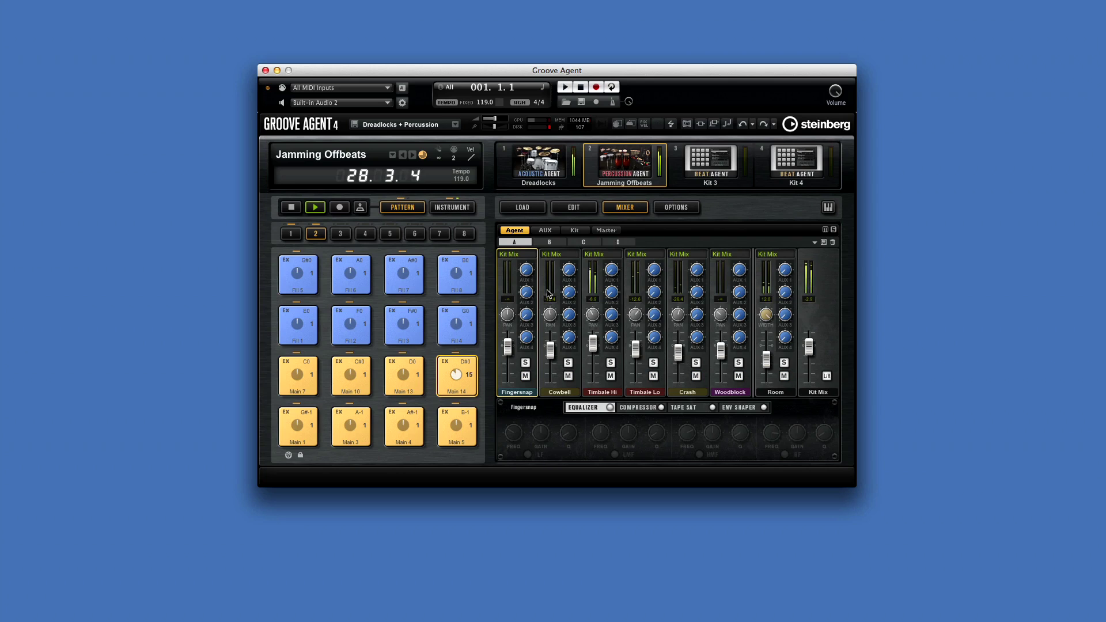
click(574, 231)
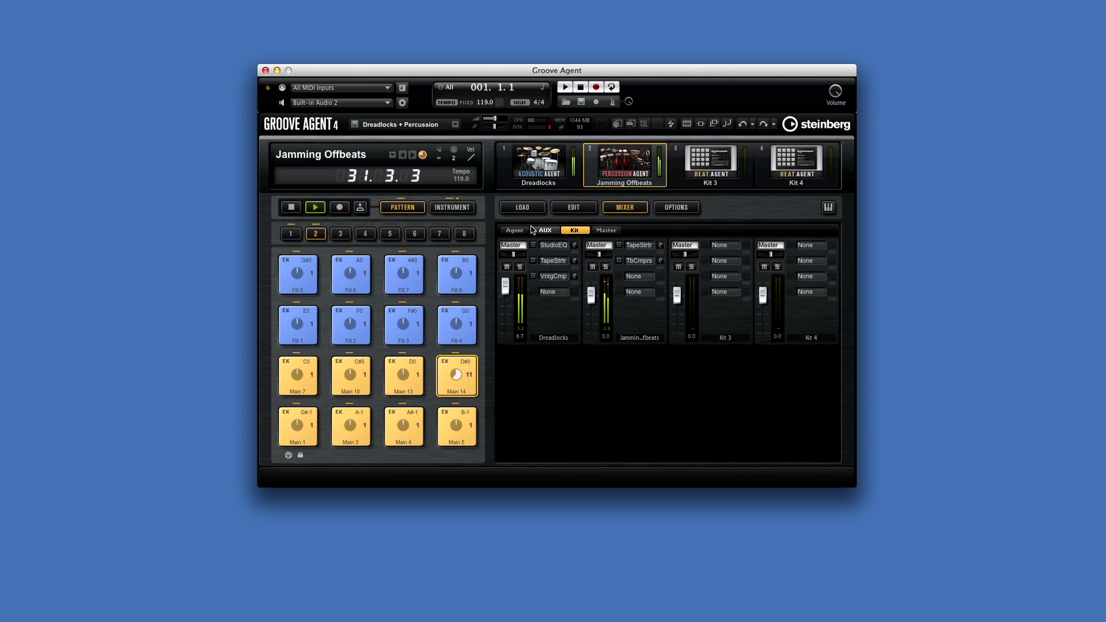
click(468, 212)
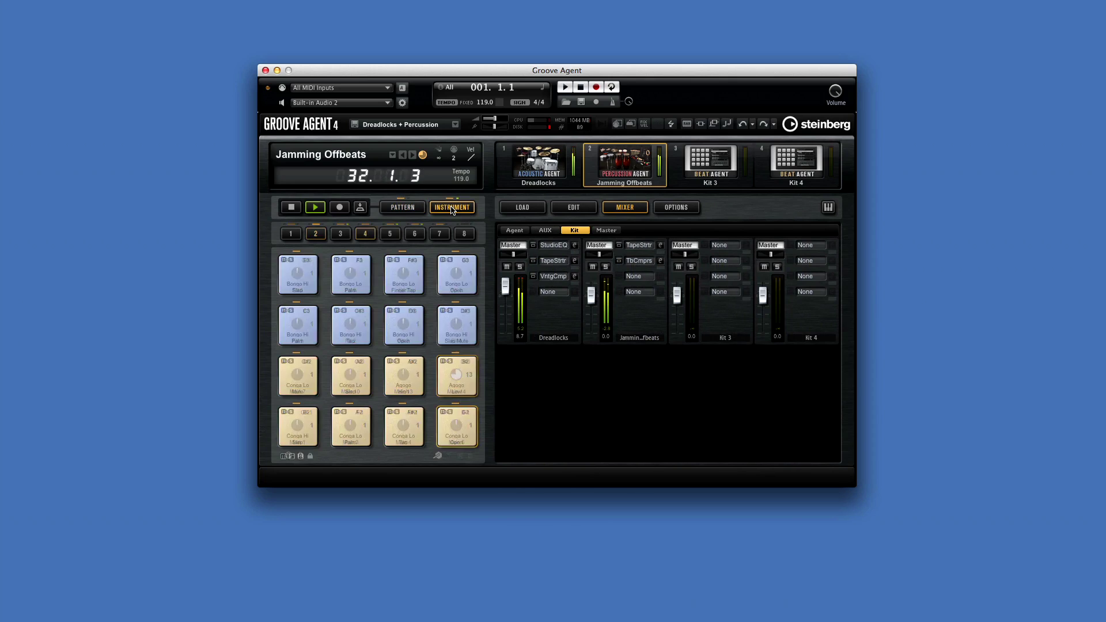
- In the Edit page, view the Dreadlocks kit, then return to the Jamming Offbeats kit in slot 2
click(575, 208)
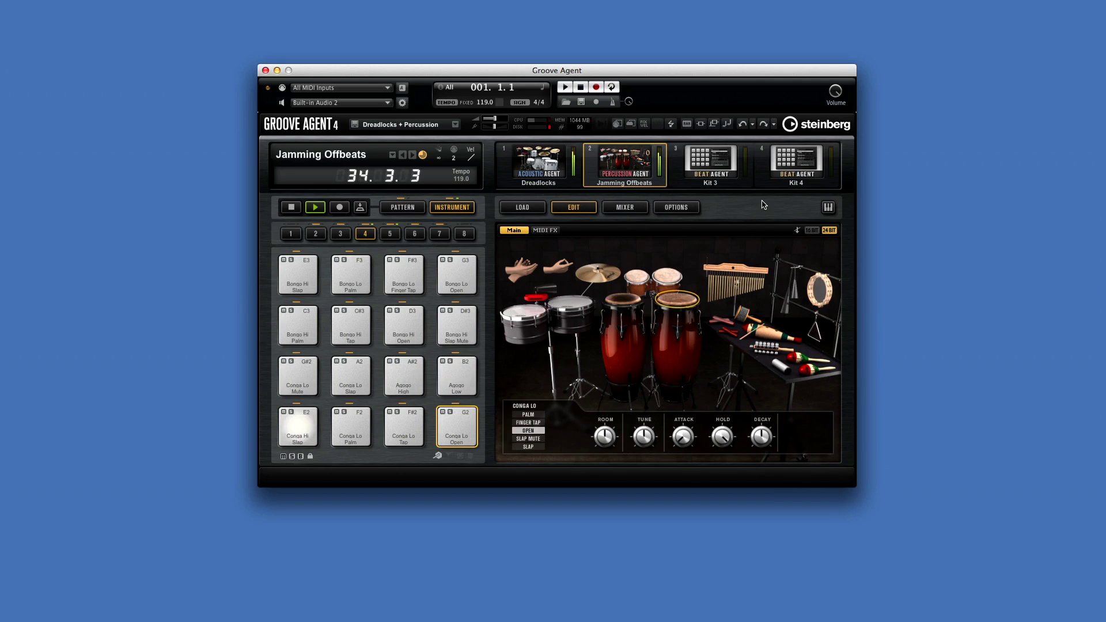
click(533, 167)
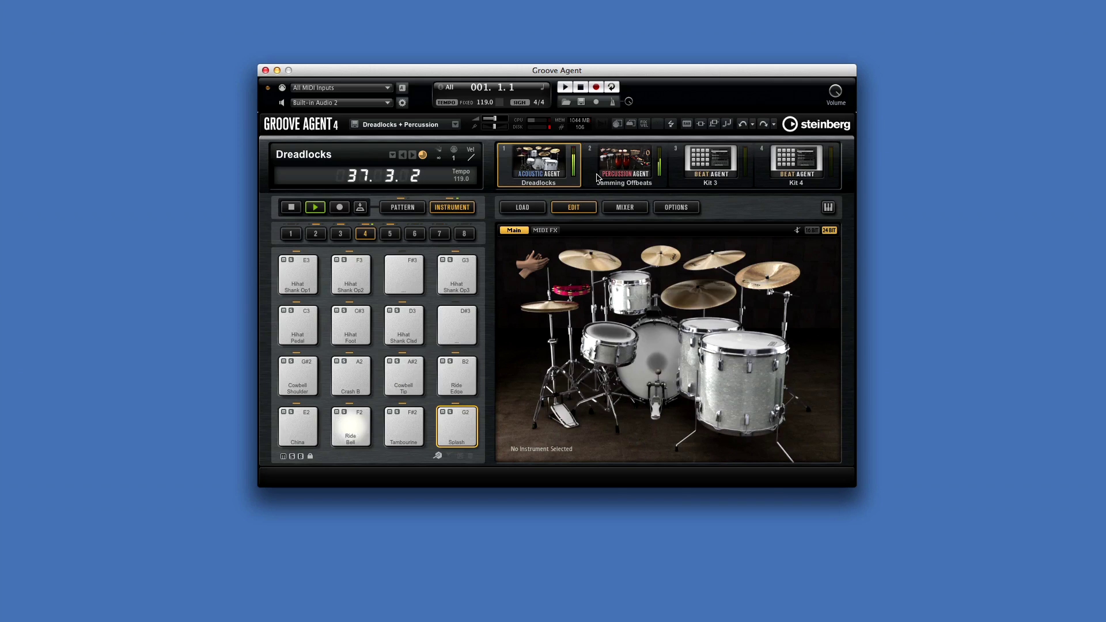
click(618, 156)
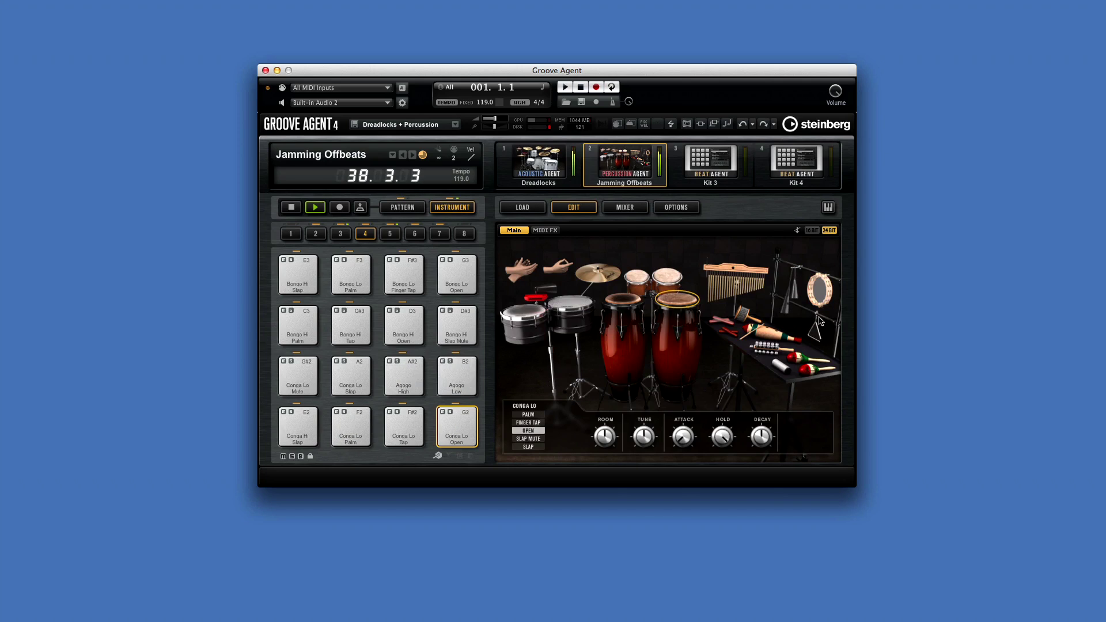